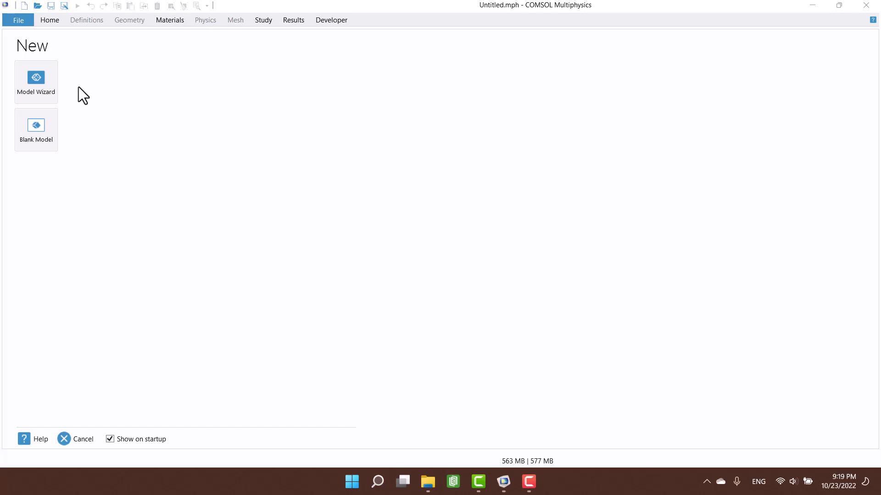
- Create a 2D axisymmetric model with Laminar Flow physics and a Time Dependent study
{"action": "left_click", "coordinate": [44, 87]}
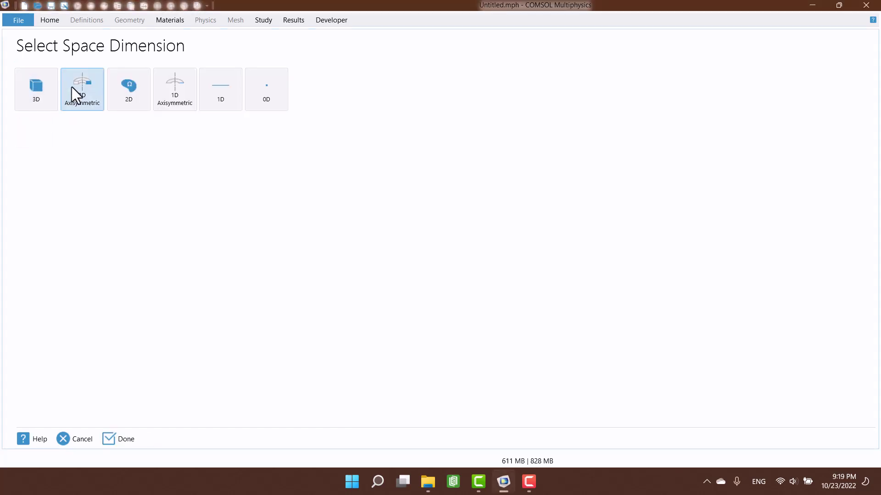
{"action": "left_click", "coordinate": [72, 88]}
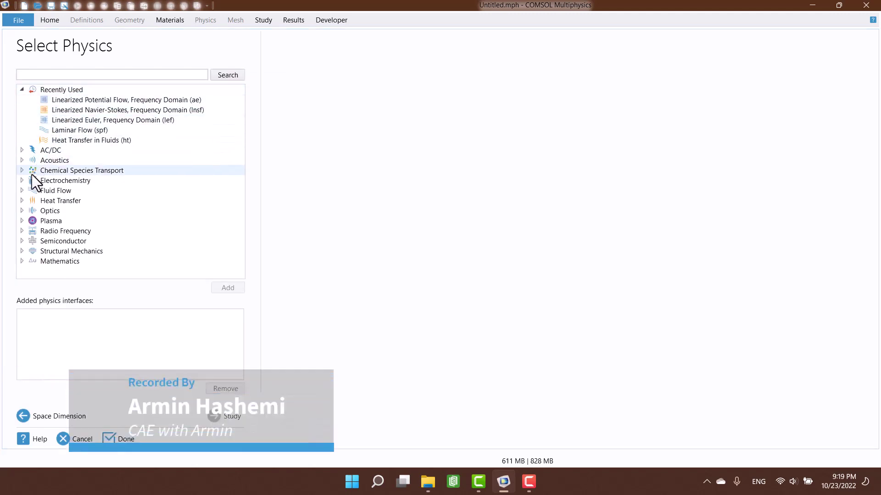
{"action": "left_click", "coordinate": [21, 190]}
{"action": "left_click", "coordinate": [33, 201]}
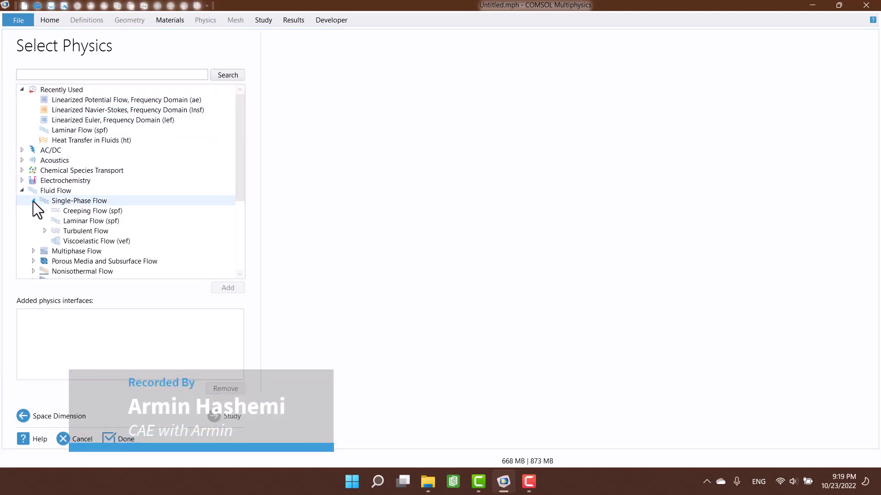
{"action": "left_click", "coordinate": [56, 220]}
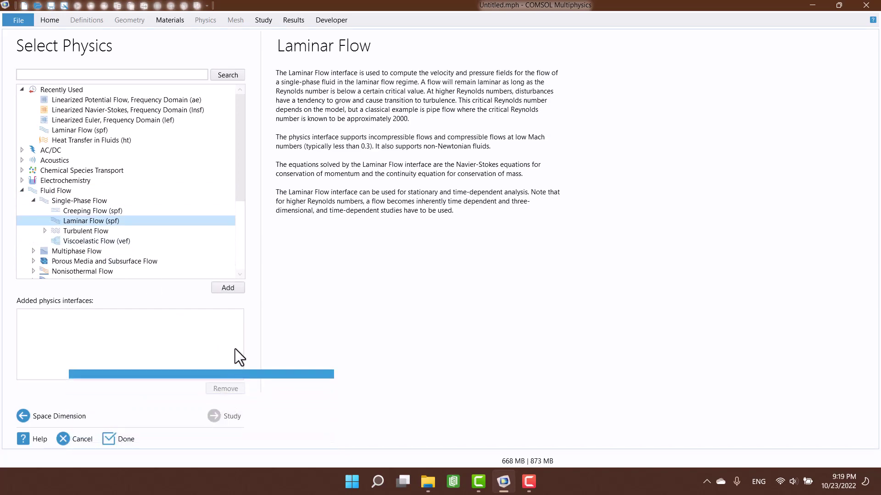
{"action": "left_click", "coordinate": [241, 291]}
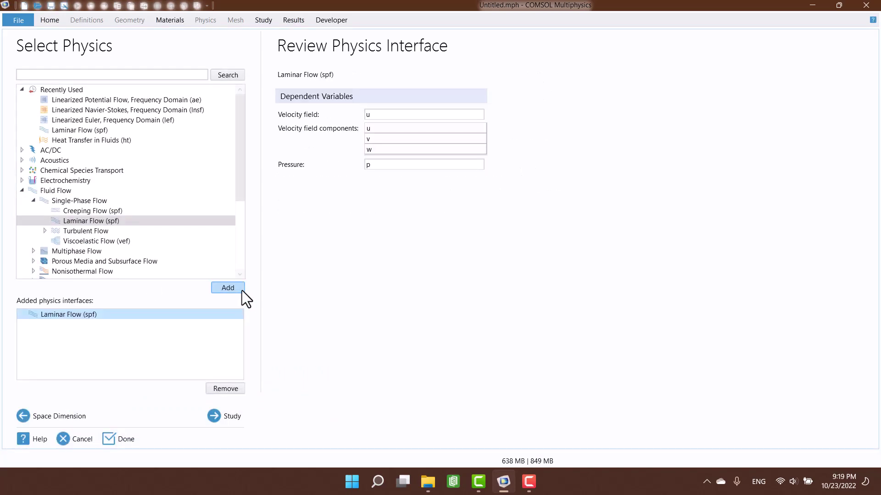
{"action": "left_click", "coordinate": [219, 414]}
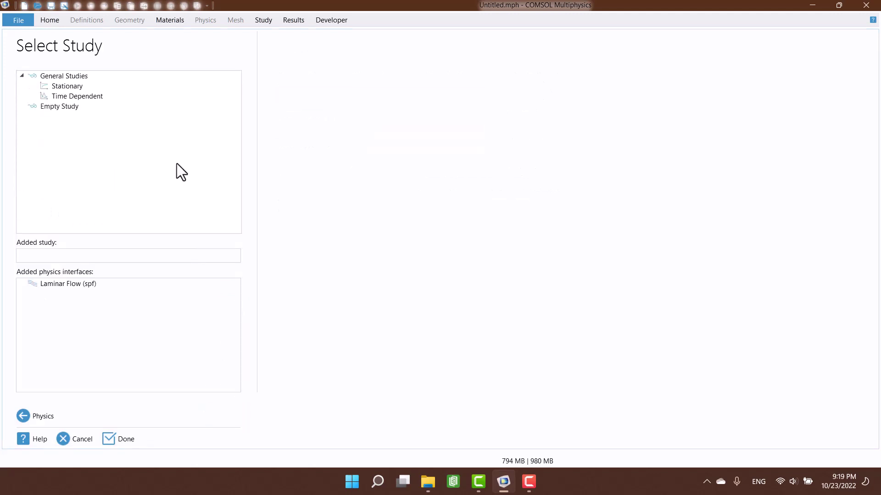
{"action": "left_click", "coordinate": [106, 95]}
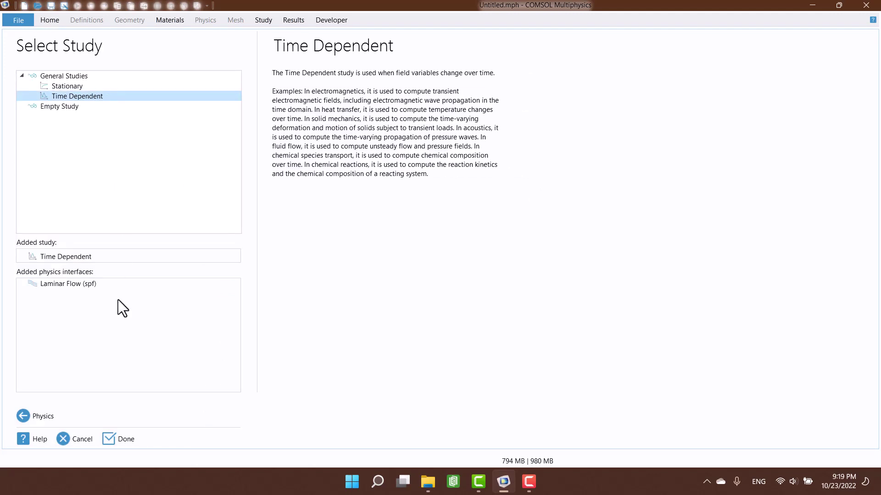
{"action": "left_click", "coordinate": [123, 439]}
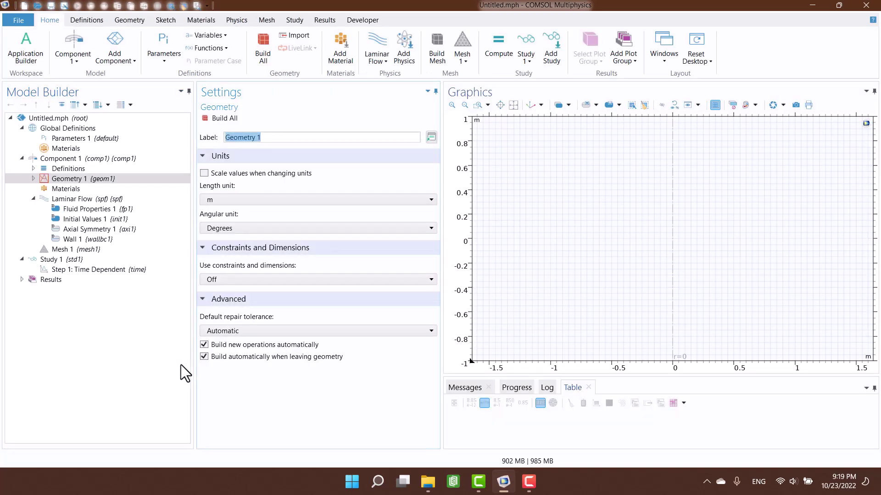
- Set the geometry length unit to cm and build a 5 × 10 cm rectangle
{"action": "left_click", "coordinate": [212, 203]}
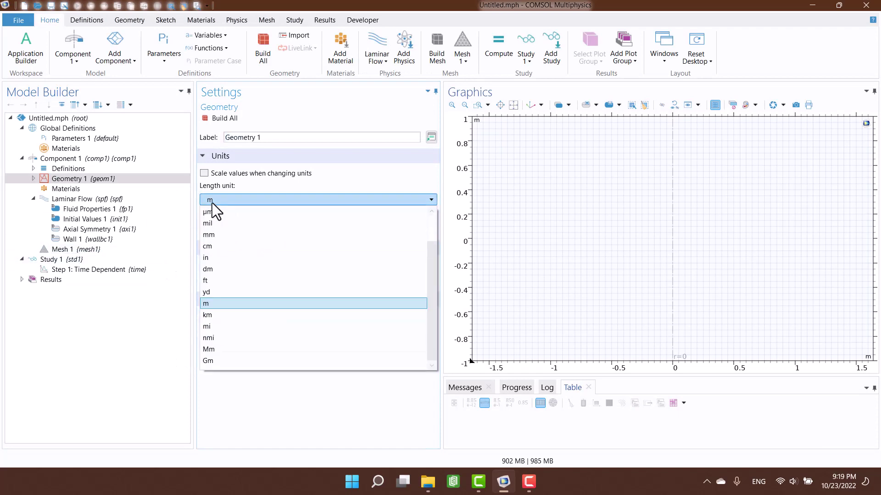
{"action": "left_click", "coordinate": [213, 243]}
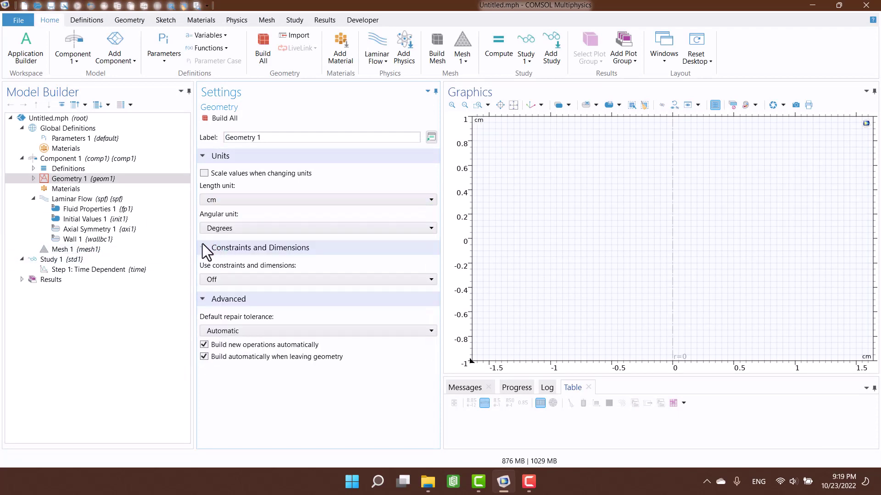
{"action": "right_click", "coordinate": [78, 181]}
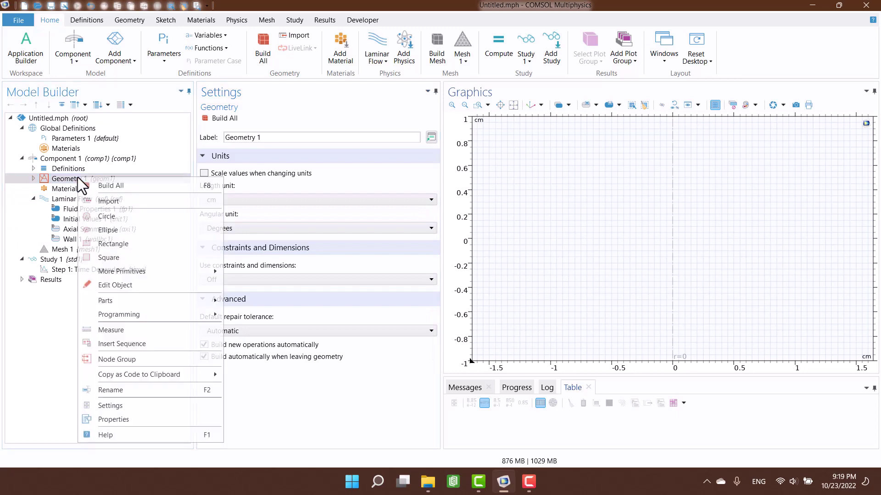
{"action": "left_click", "coordinate": [109, 244]}
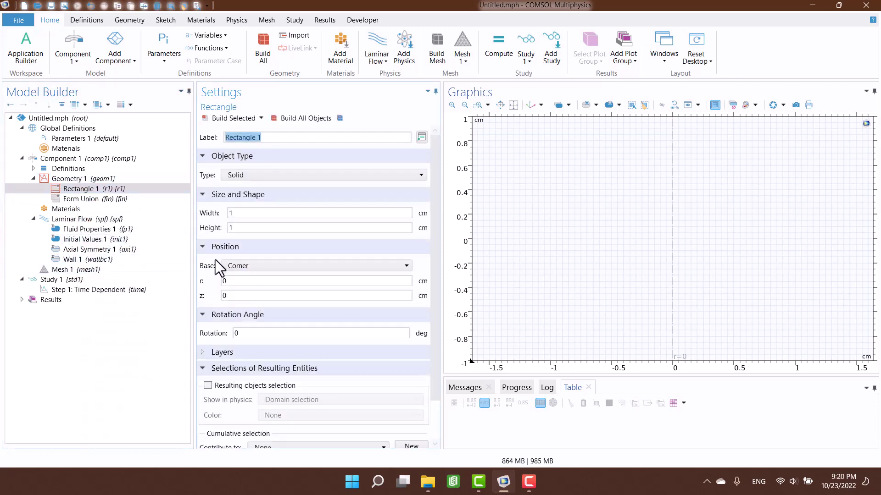
{"action": "left_click", "coordinate": [249, 209]}
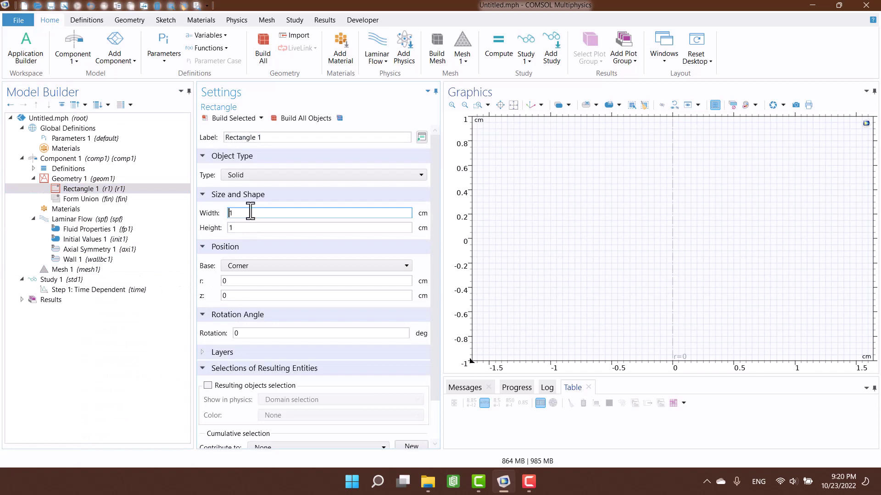
{"action": "double_click", "coordinate": [250, 211]}
{"action": "type", "text": "5"}
{"action": "left_click", "coordinate": [249, 224]}
{"action": "type", "text": "0"}
{"action": "left_click", "coordinate": [285, 122]}
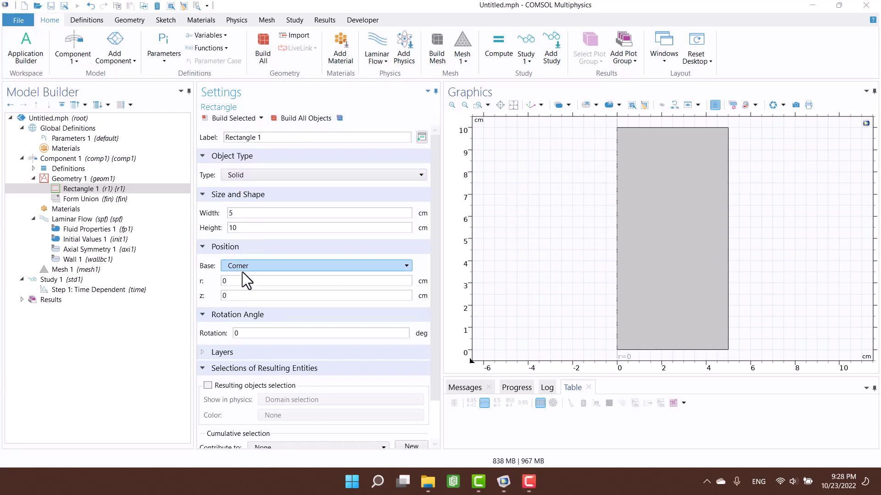
- Give the rectangle a 0.5 cm layer on its right and bottom sides, then rebuild
{"action": "left_click", "coordinate": [236, 349]}
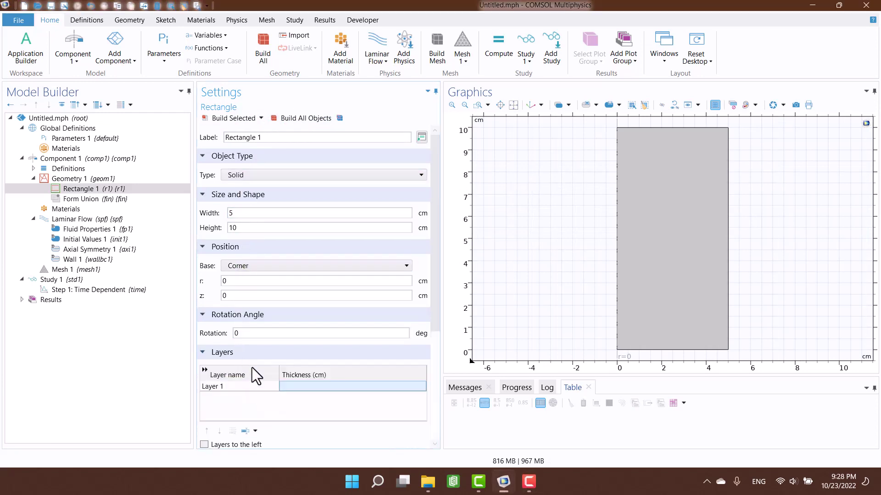
{"action": "scroll", "coordinate": [257, 371], "scroll_direction": "down", "scroll_amount": 3}
{"action": "scroll", "coordinate": [305, 362], "scroll_direction": "up", "scroll_amount": 1}
{"action": "left_click", "coordinate": [316, 330]}
{"action": "type", "text": "0.5"}
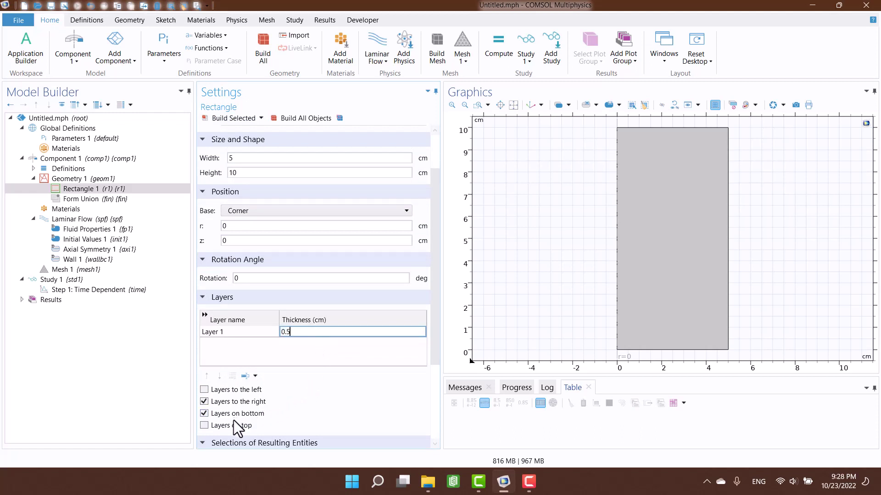
{"action": "key", "text": "Return"}
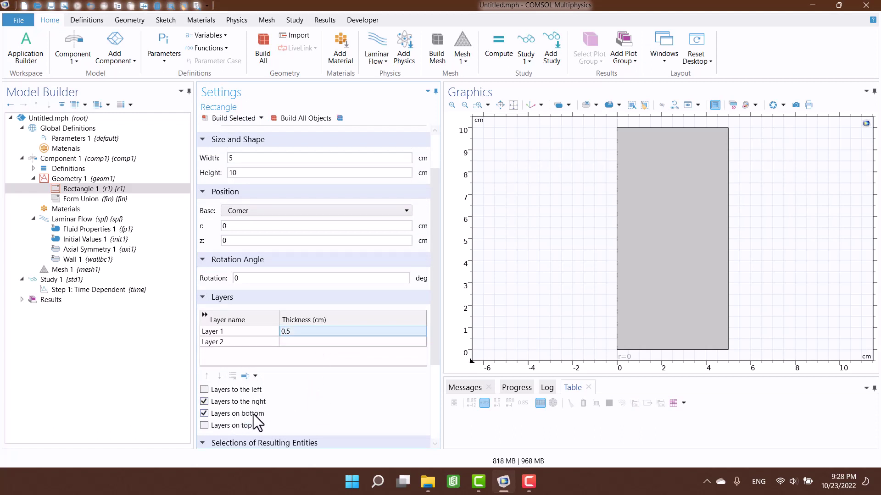
{"action": "left_click", "coordinate": [232, 120]}
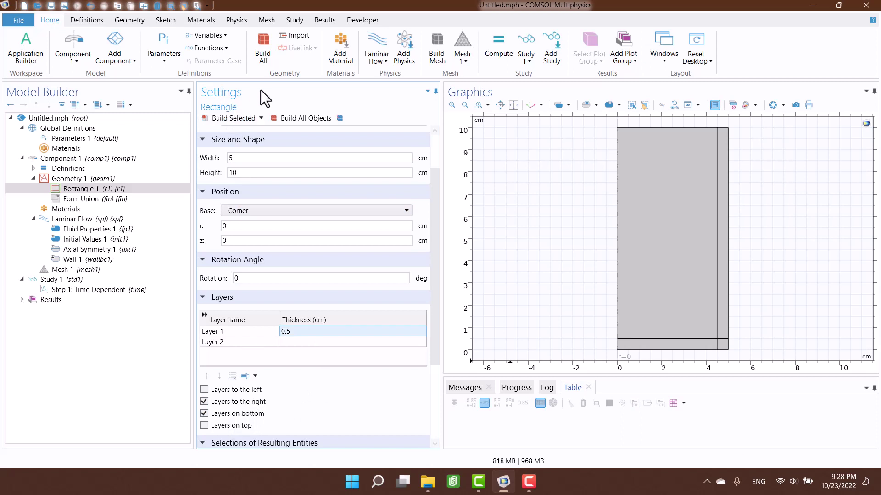
- Add a Delete Entities step removing boundaries 6 and 9 of the rectangle, then build
{"action": "left_click", "coordinate": [137, 21]}
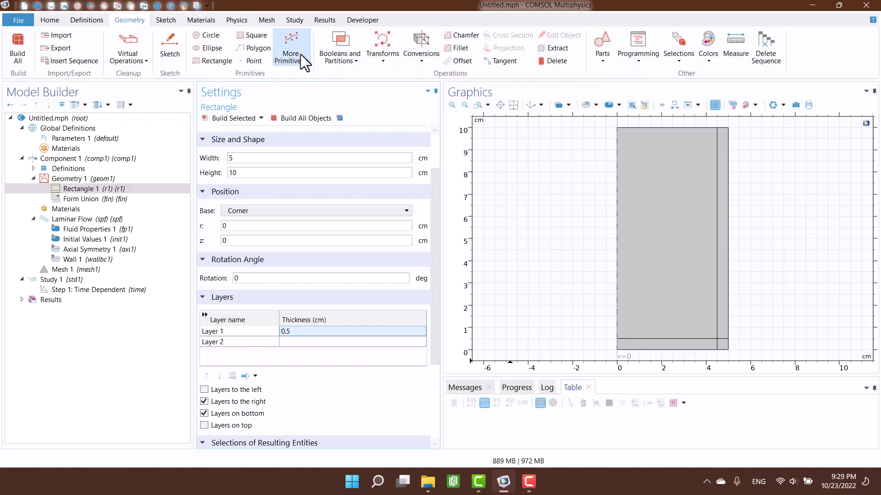
{"action": "left_click", "coordinate": [557, 61]}
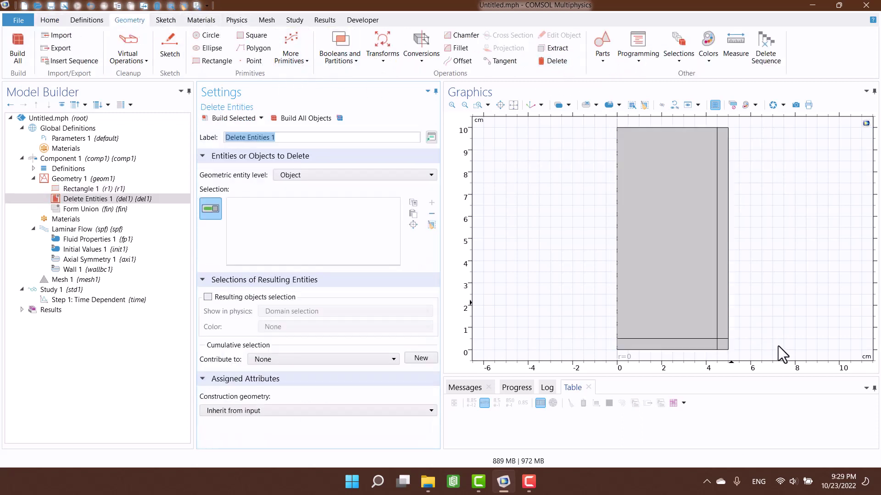
{"action": "scroll", "coordinate": [534, 228], "scroll_direction": "down", "scroll_amount": 3}
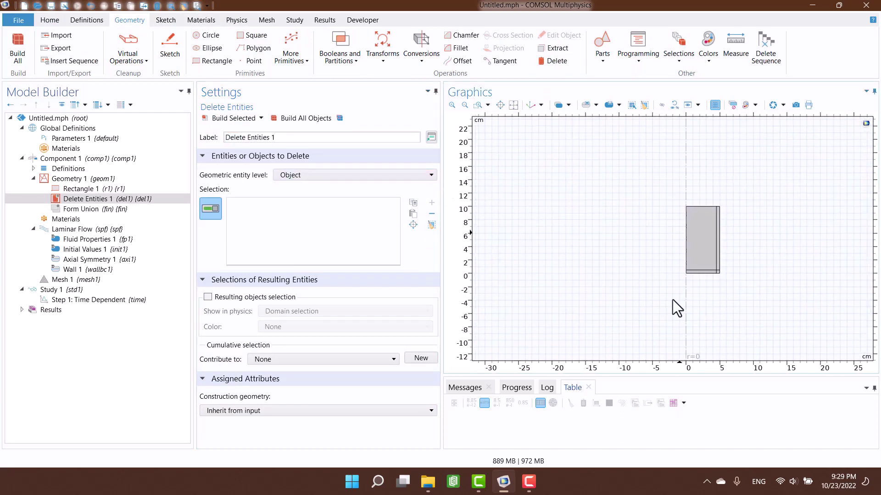
{"action": "scroll", "coordinate": [727, 270], "scroll_direction": "up", "scroll_amount": 5}
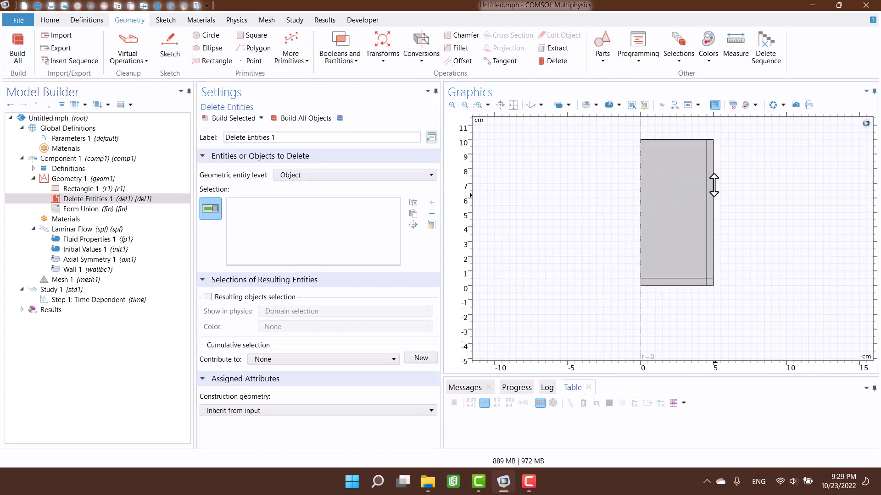
{"action": "left_click", "coordinate": [348, 175]}
{"action": "left_click", "coordinate": [323, 209]}
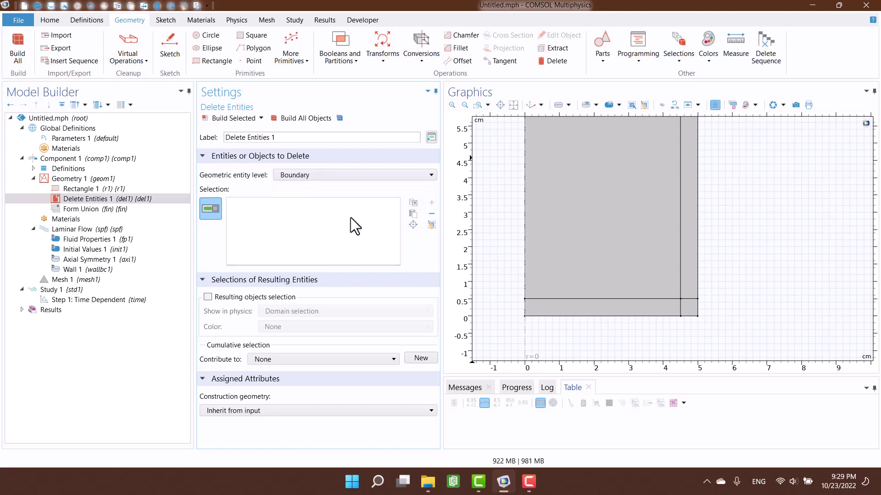
{"action": "scroll", "coordinate": [660, 286], "scroll_direction": "down", "scroll_amount": 3}
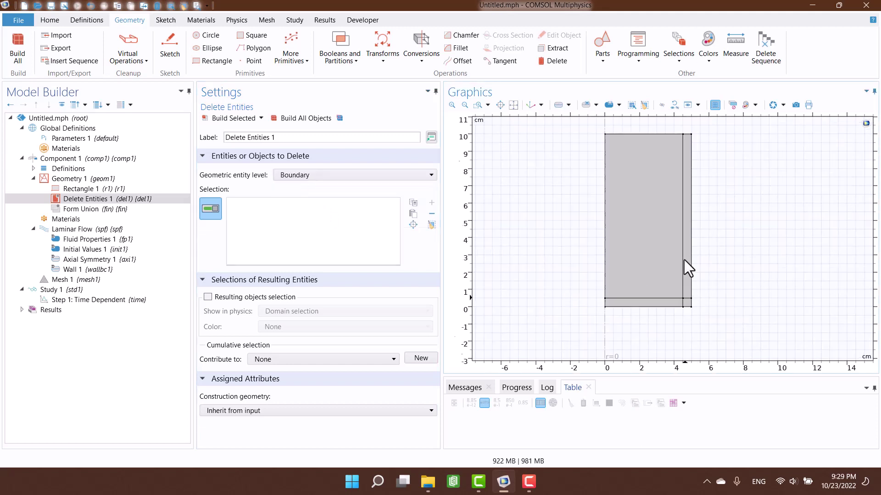
{"action": "left_click", "coordinate": [687, 299]}
{"action": "left_click", "coordinate": [683, 303]}
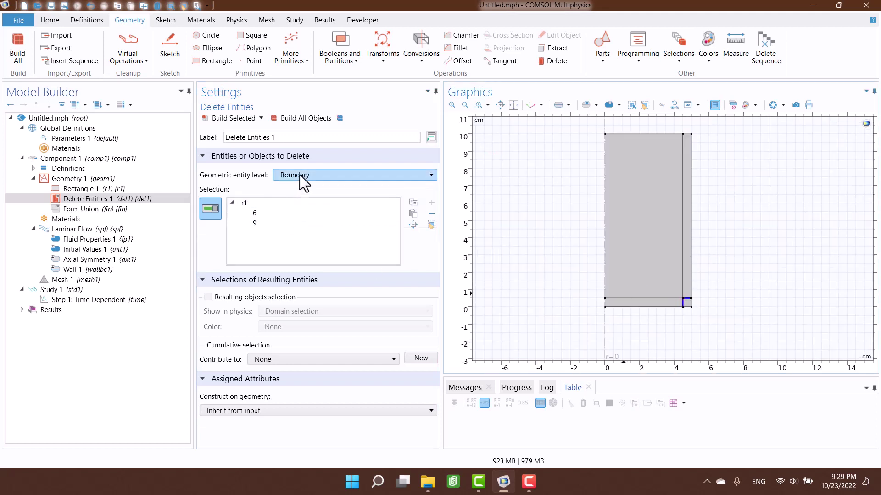
{"action": "left_click", "coordinate": [304, 120]}
{"action": "scroll", "coordinate": [626, 291], "scroll_direction": "up", "scroll_amount": 3}
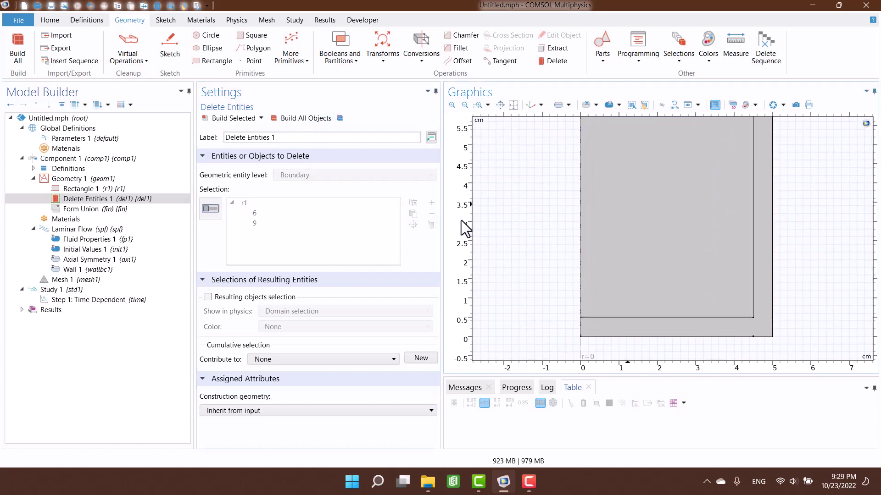
- Fillet bottom-right vertices 5 and 7 with a 0.5 cm radius
{"action": "left_click", "coordinate": [460, 48]}
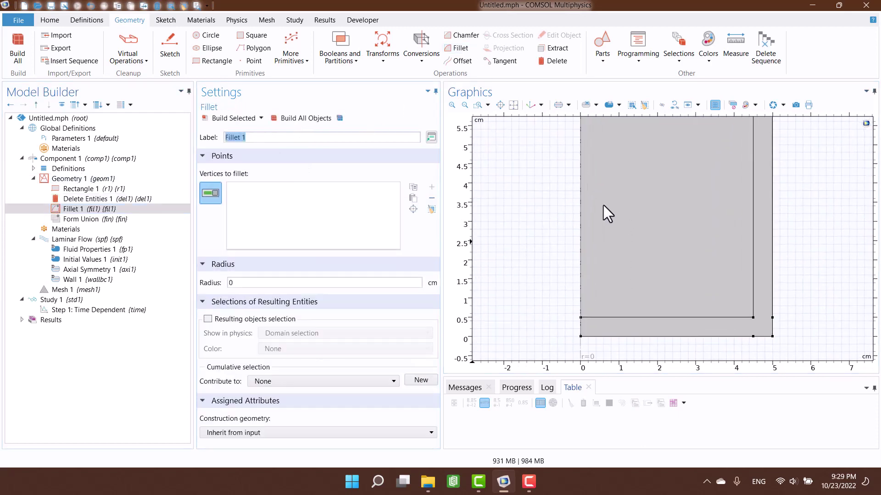
{"action": "left_click", "coordinate": [752, 318]}
{"action": "left_click", "coordinate": [772, 337]}
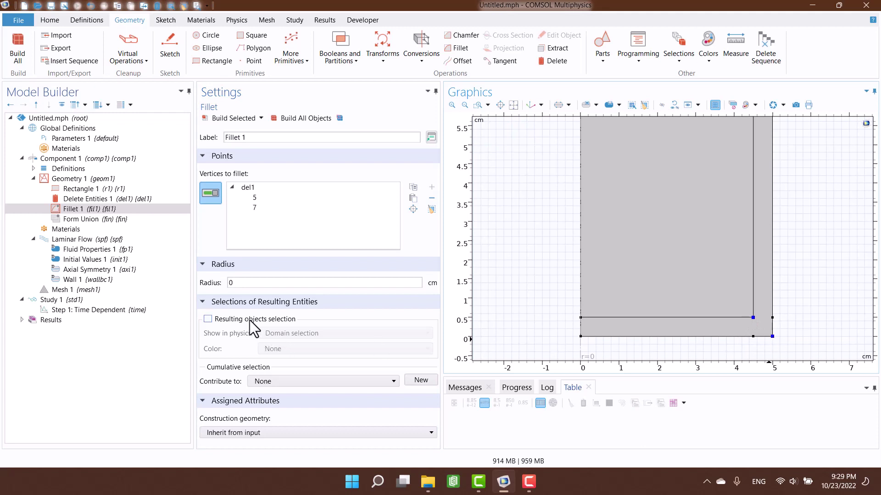
{"action": "double_click", "coordinate": [273, 282]}
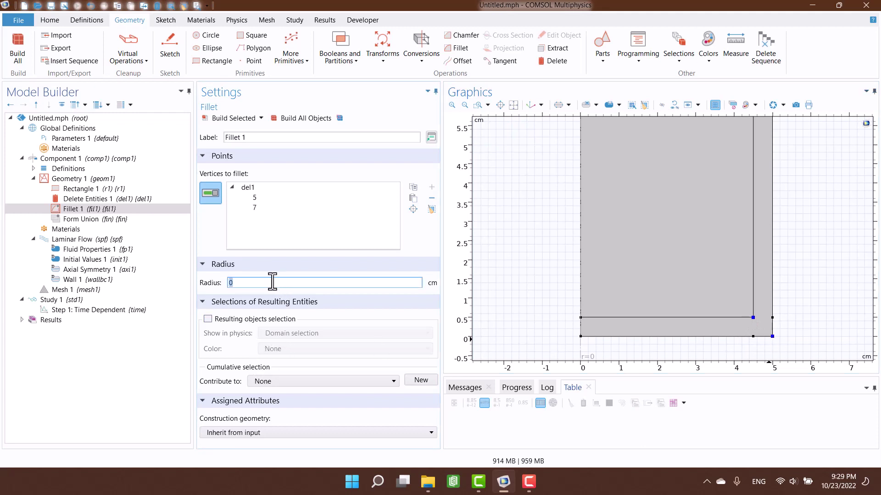
{"action": "type", "text": ".5"}
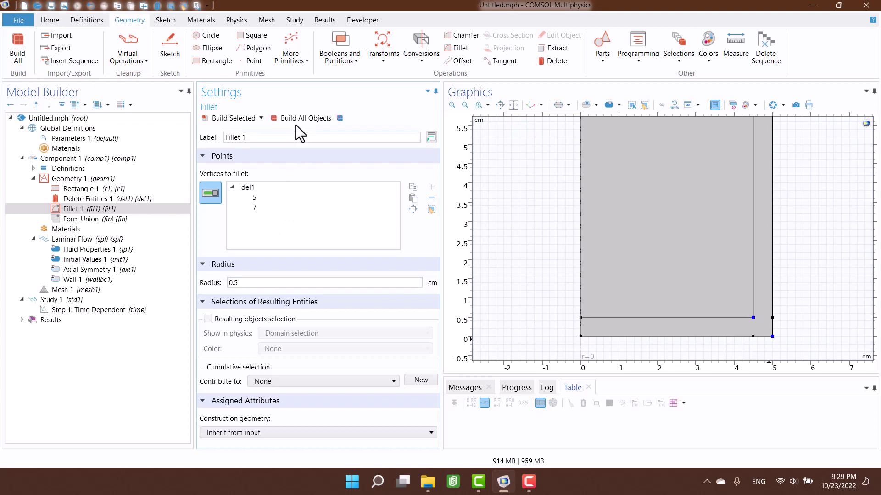
{"action": "left_click", "coordinate": [296, 120]}
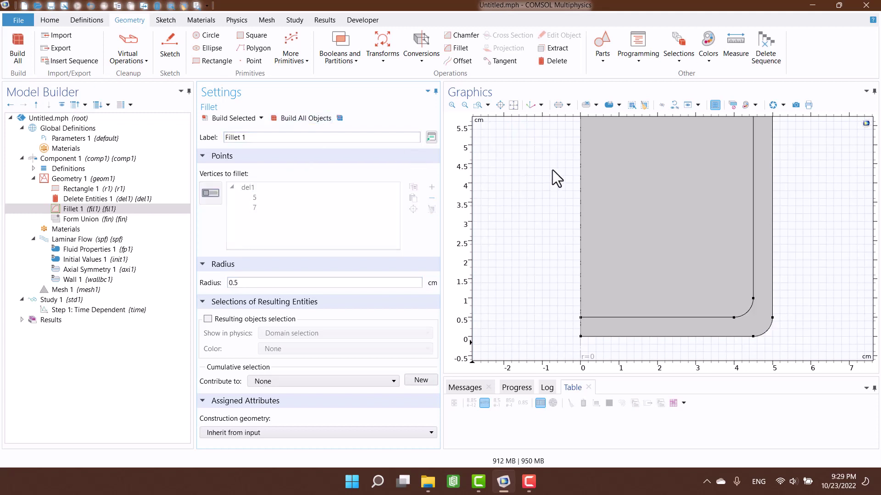
{"action": "scroll", "coordinate": [552, 169], "scroll_direction": "down", "scroll_amount": 2}
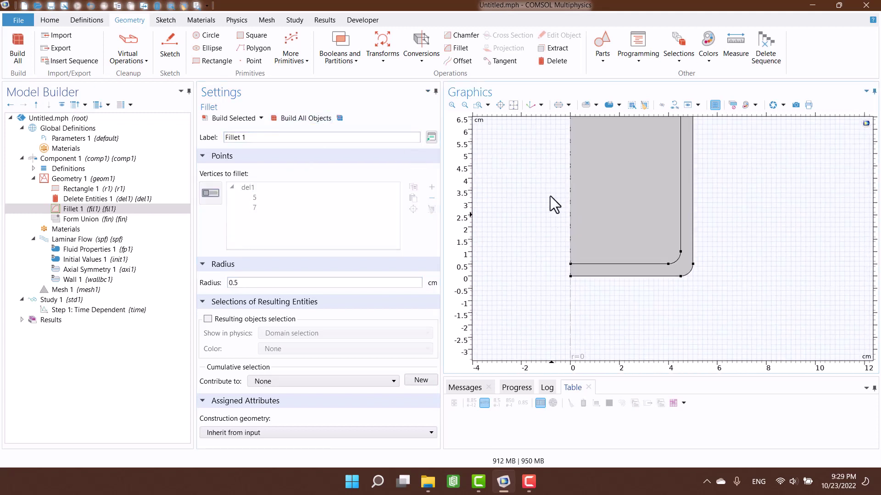
- Rename Geometry 1 to 'Glass', rebuild it, and zoom to extents
{"action": "left_click", "coordinate": [69, 179]}
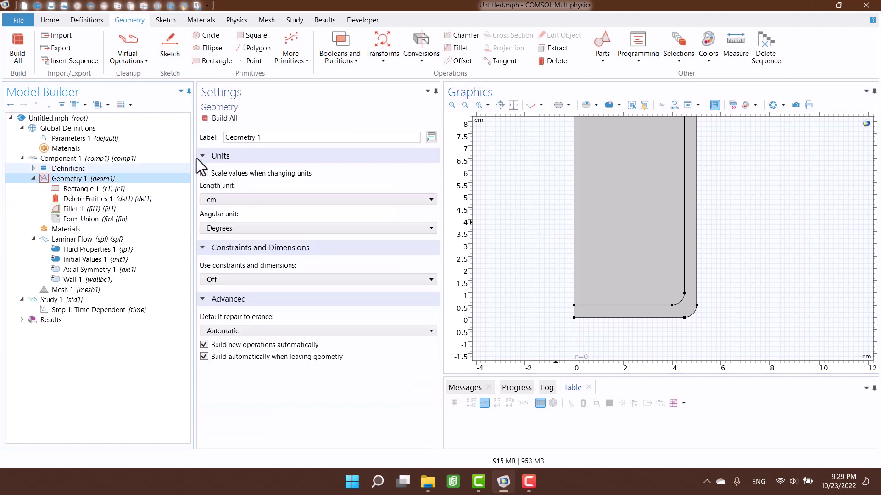
{"action": "triple_click", "coordinate": [267, 140]}
{"action": "type", "text": "Glass"}
{"action": "left_click", "coordinate": [231, 118]}
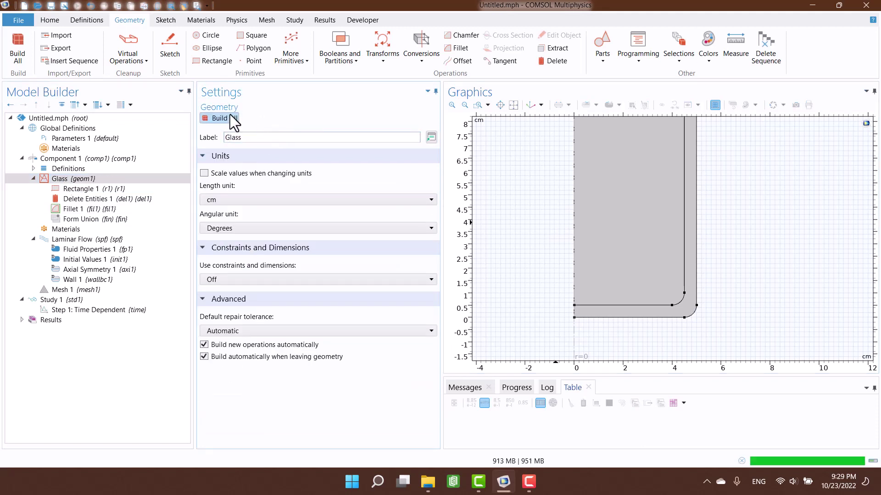
{"action": "left_click", "coordinate": [514, 105]}
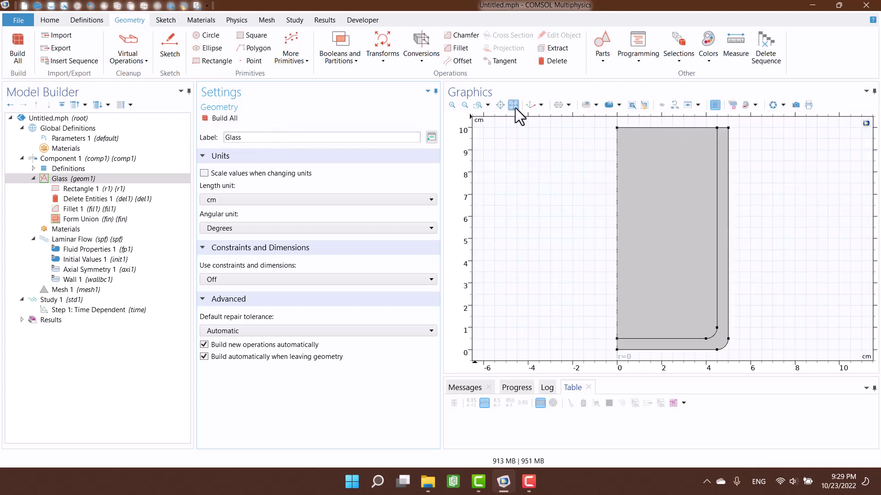
- Enable Include gravity in Laminar Flow and open Add Material from Library
{"action": "left_click", "coordinate": [66, 240]}
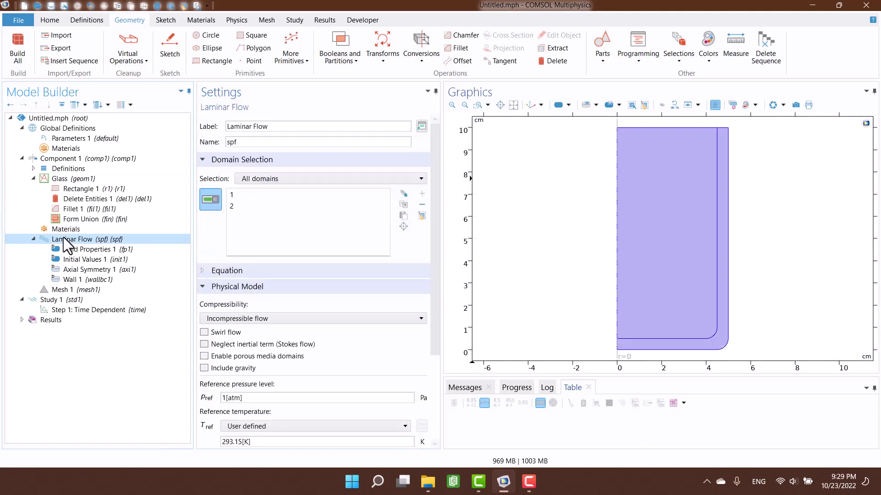
{"action": "left_click", "coordinate": [241, 271]}
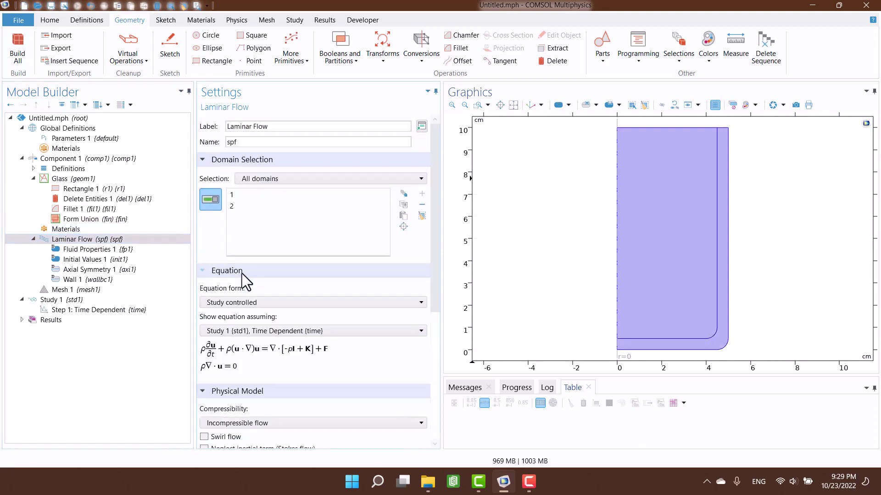
{"action": "scroll", "coordinate": [248, 259], "scroll_direction": "down", "scroll_amount": 1}
{"action": "scroll", "coordinate": [248, 260], "scroll_direction": "down", "scroll_amount": 3}
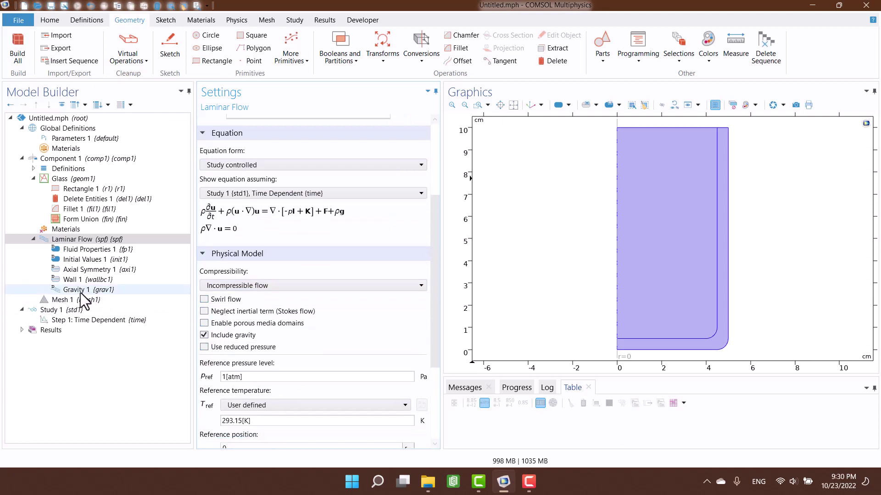
{"action": "right_click", "coordinate": [59, 230]}
{"action": "left_click", "coordinate": [64, 239]}
- Add 'Water, liquid' from Recent Materials to the component
{"action": "left_click", "coordinate": [738, 144]}
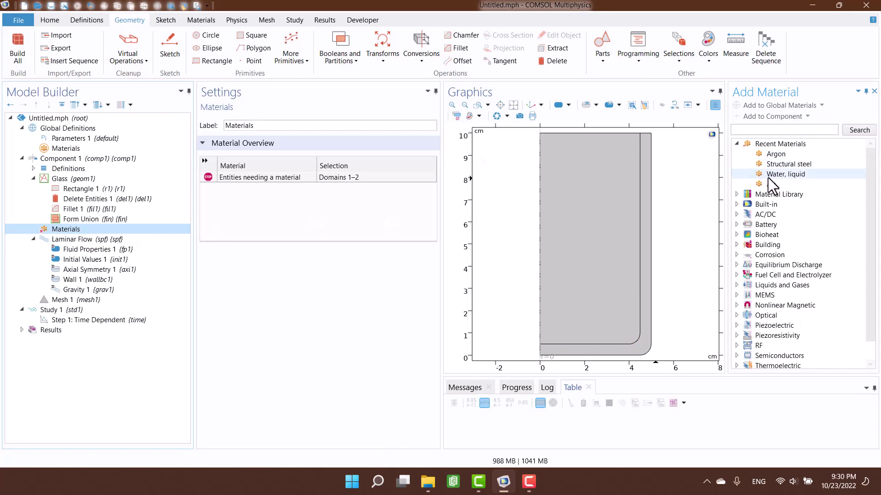
{"action": "left_click", "coordinate": [769, 177]}
{"action": "left_click", "coordinate": [811, 116]}
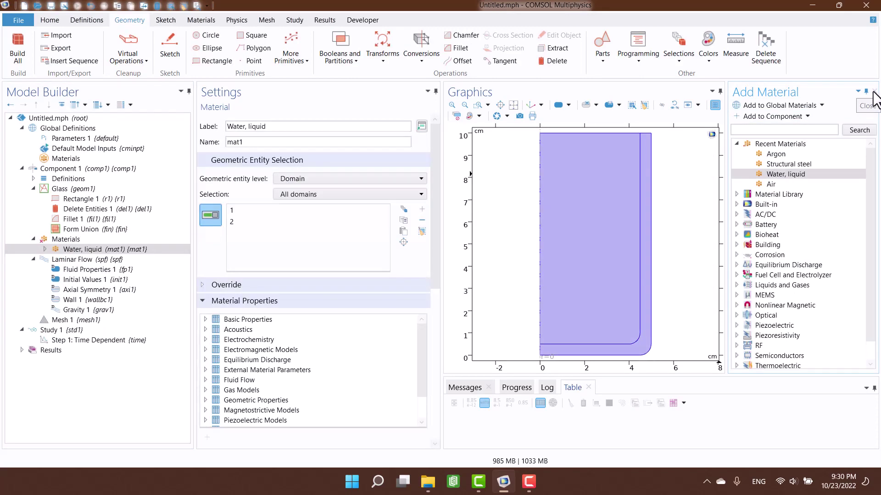
{"action": "left_click", "coordinate": [873, 92]}
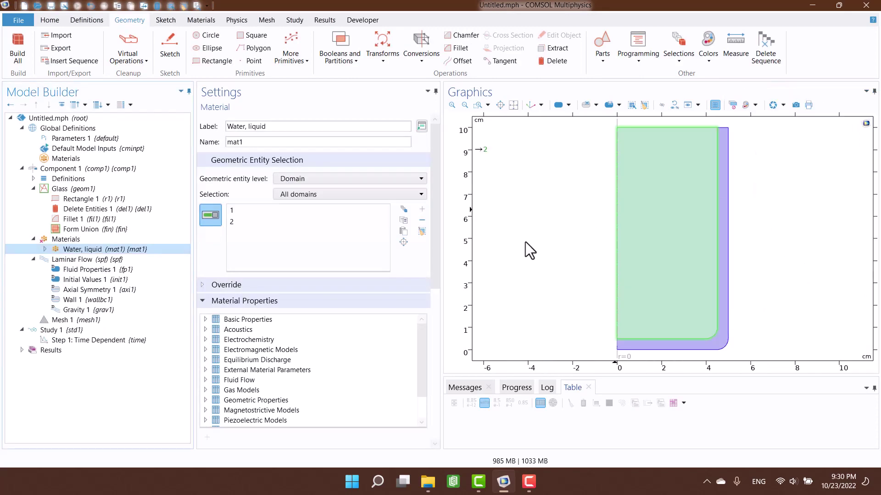
- Build the physics-controlled Normal mesh for the glass model
{"action": "left_click", "coordinate": [60, 240]}
{"action": "left_click", "coordinate": [60, 260]}
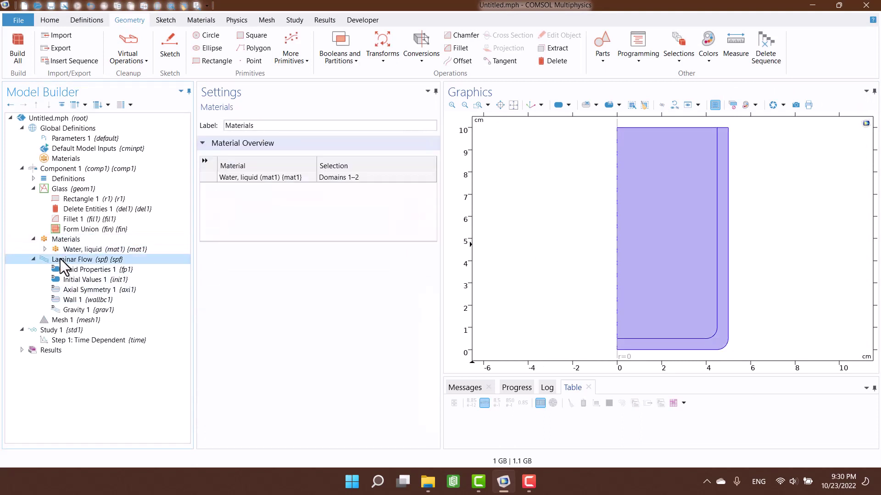
{"action": "left_click", "coordinate": [73, 320]}
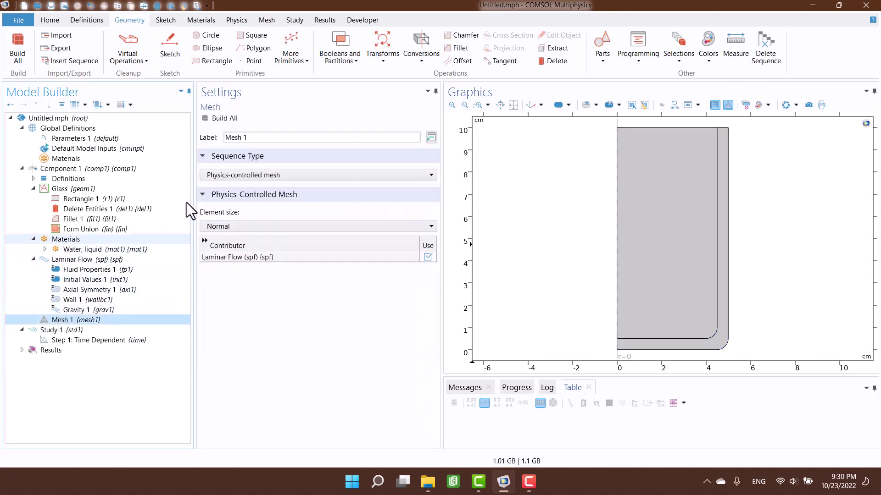
{"action": "left_click", "coordinate": [232, 120]}
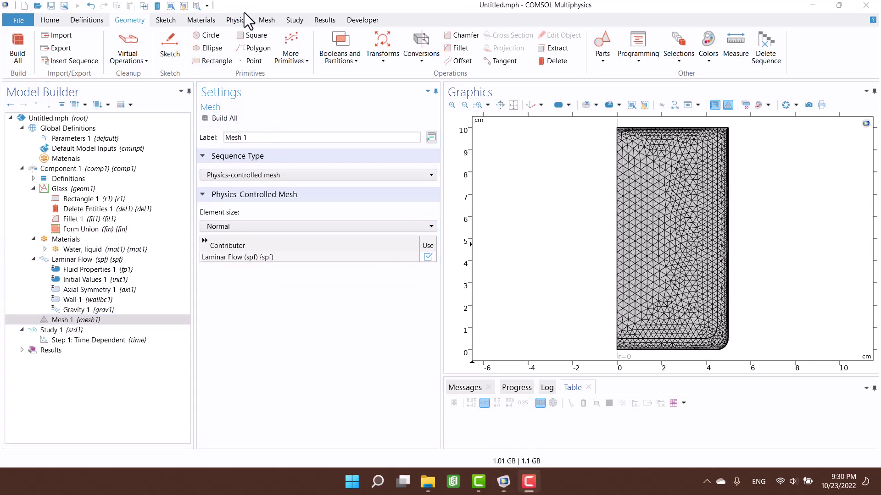
{"action": "left_click", "coordinate": [90, 259]}
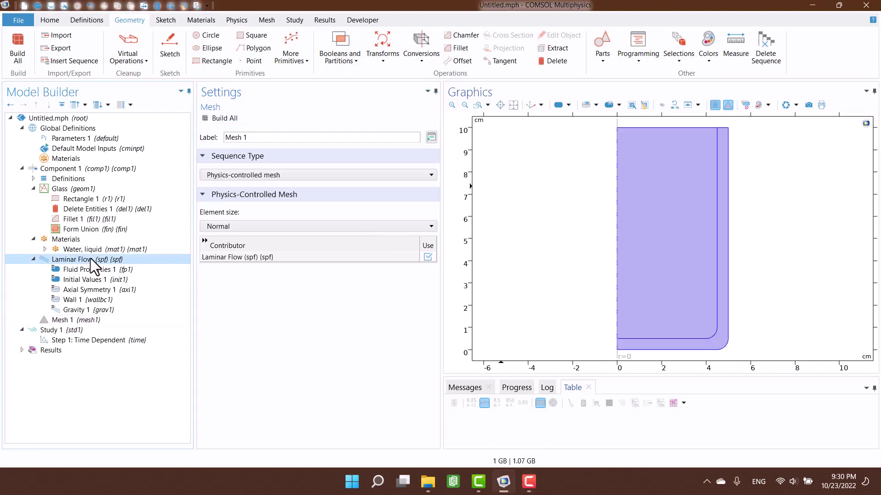
- Add a Wall 2 condition on top boundary 5 and set it to Slip
{"action": "left_click", "coordinate": [232, 21]}
{"action": "left_click", "coordinate": [185, 48]}
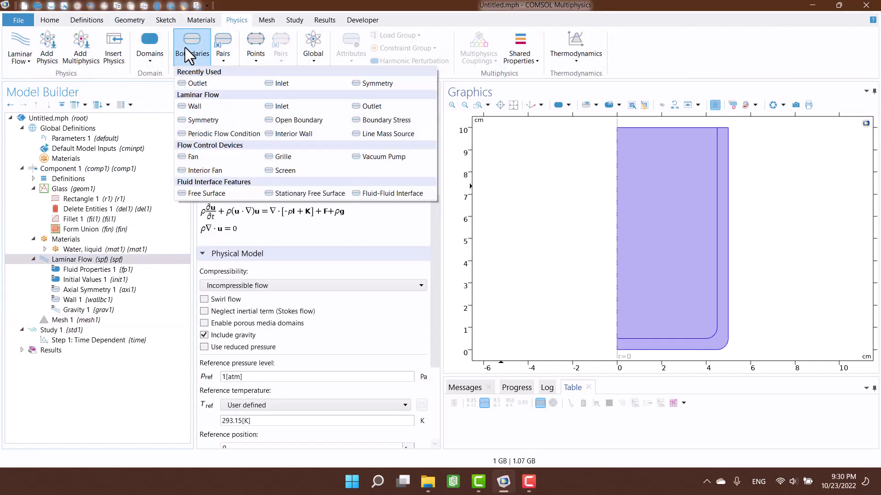
{"action": "left_click", "coordinate": [222, 97]}
{"action": "left_click", "coordinate": [207, 62]}
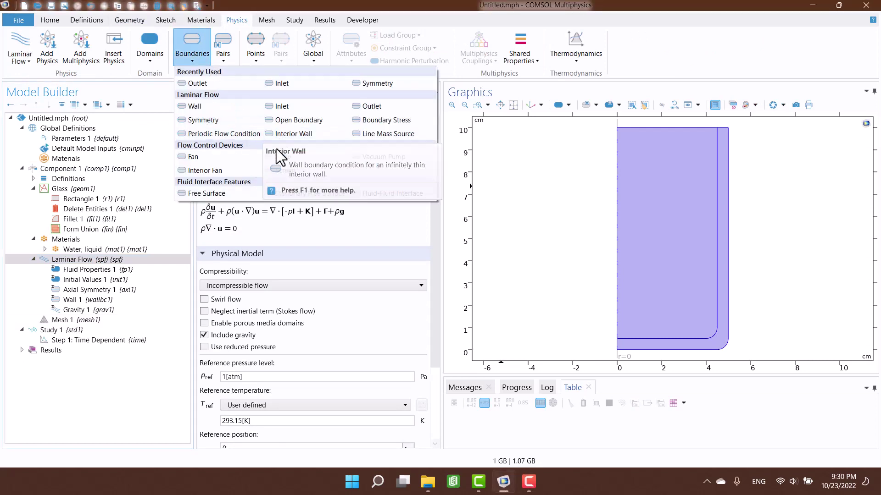
{"action": "left_click", "coordinate": [207, 106]}
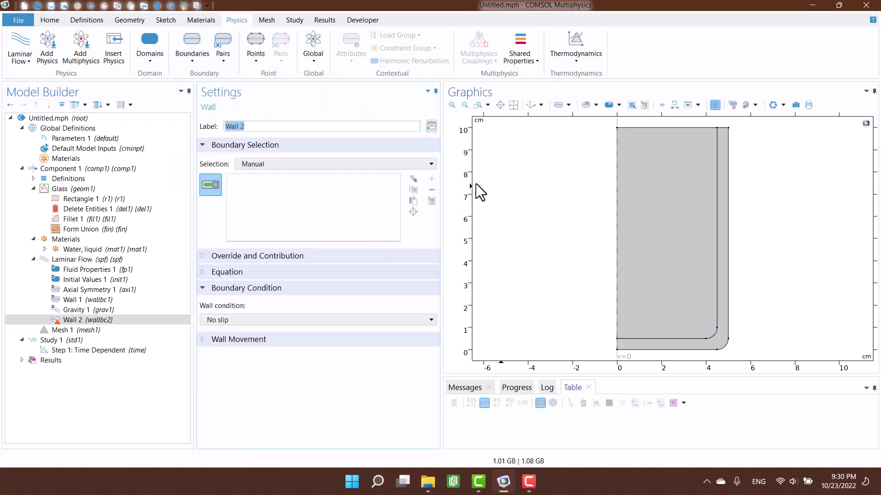
{"action": "left_click", "coordinate": [632, 129]}
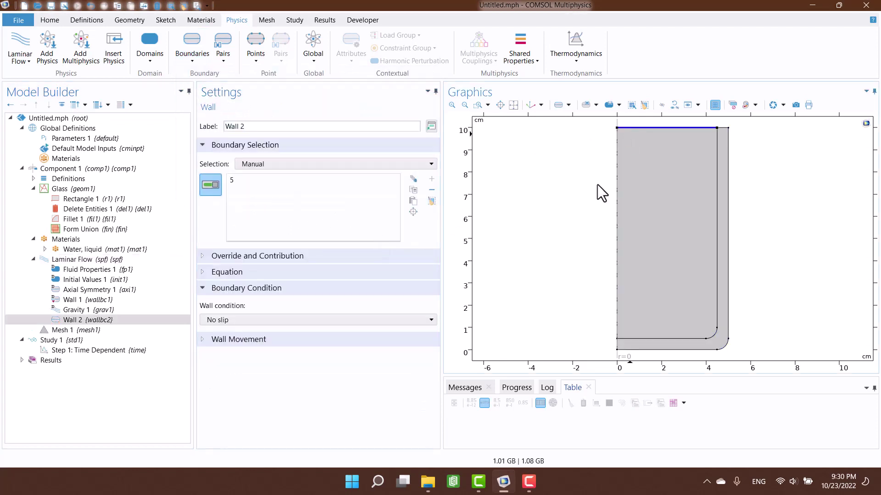
{"action": "left_click", "coordinate": [218, 323]}
{"action": "left_click", "coordinate": [216, 343]}
{"action": "left_click", "coordinate": [42, 258]}
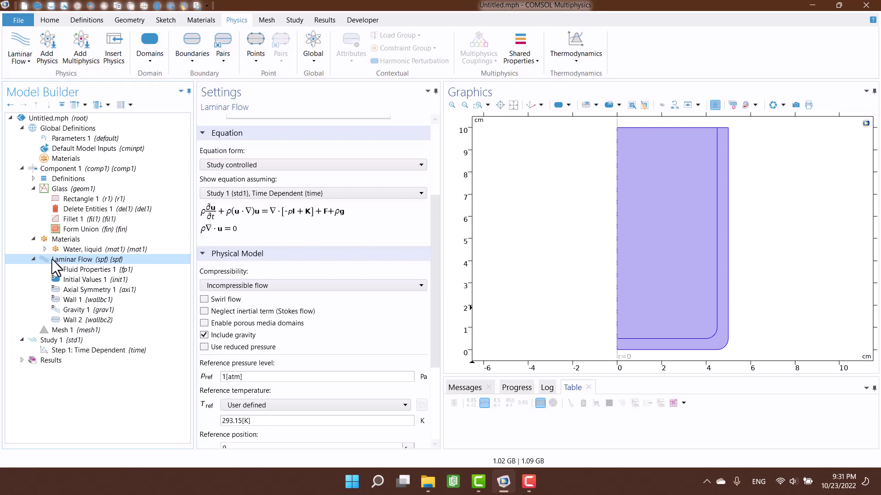
- Compute Study 1 and dismiss the non-converging time step error near 0.35 s
{"action": "left_click", "coordinate": [54, 340]}
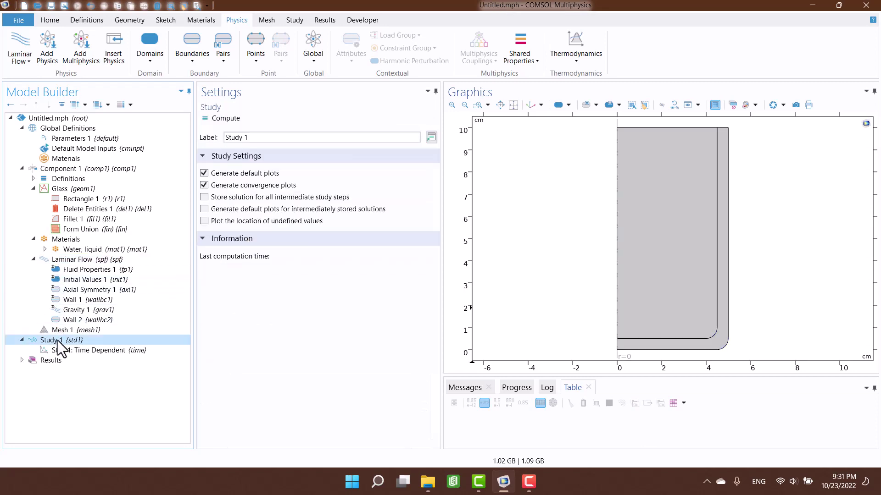
{"action": "left_click", "coordinate": [228, 119]}
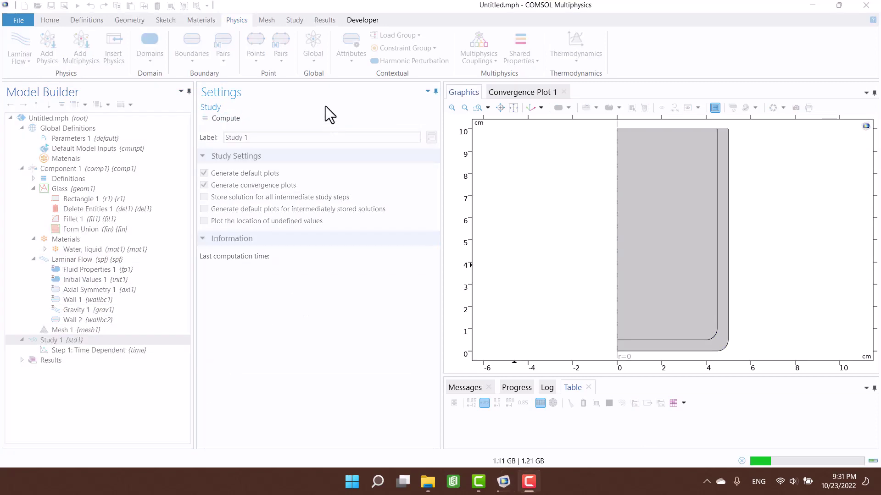
{"action": "left_click_drag", "start_coordinate": [359, 260], "coordinate": [441, 266]}
{"action": "left_click", "coordinate": [516, 278]}
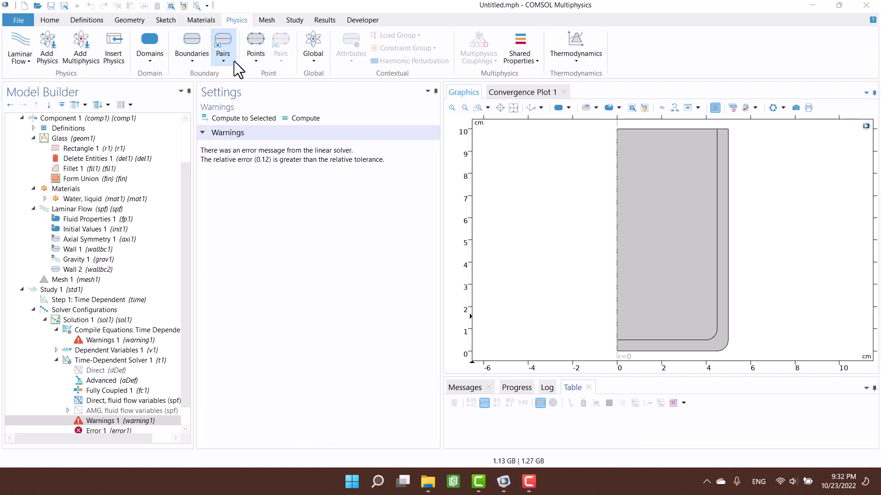
- Add a 0 Pa Pressure Point Constraint at point 7 and recompute Study 1
{"action": "left_click", "coordinate": [258, 62]}
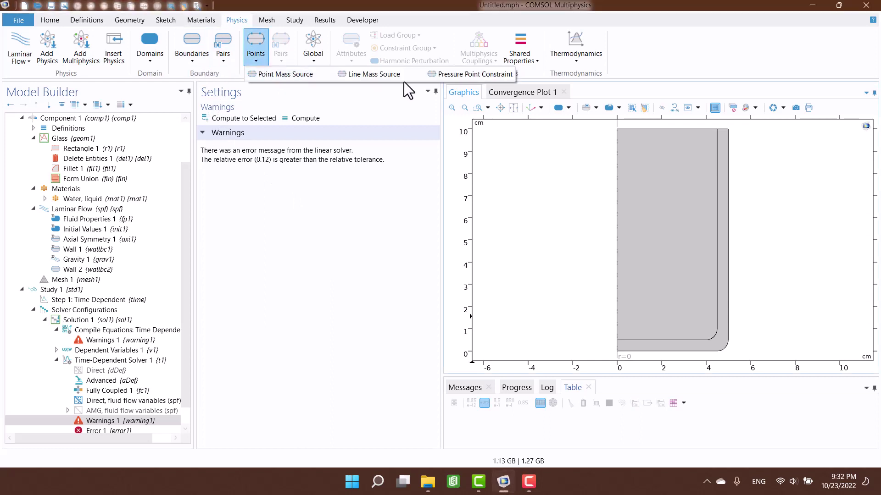
{"action": "left_click", "coordinate": [444, 75]}
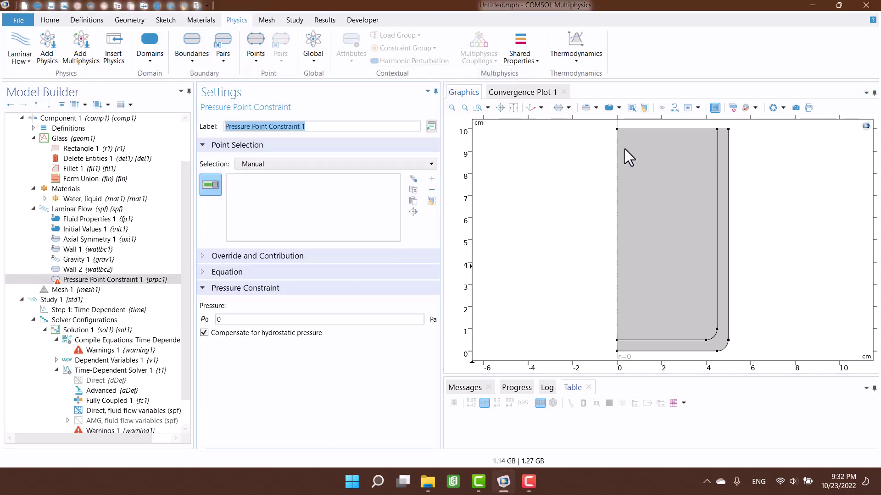
{"action": "left_click", "coordinate": [716, 137]}
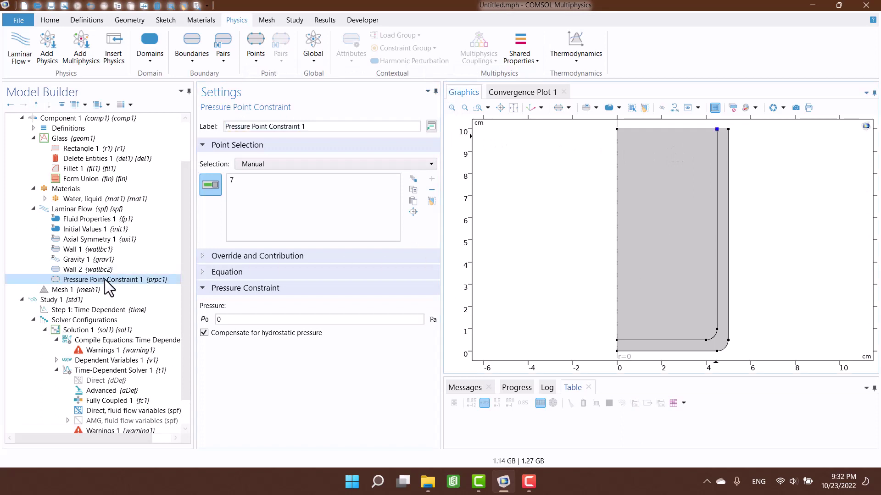
{"action": "left_click", "coordinate": [71, 300]}
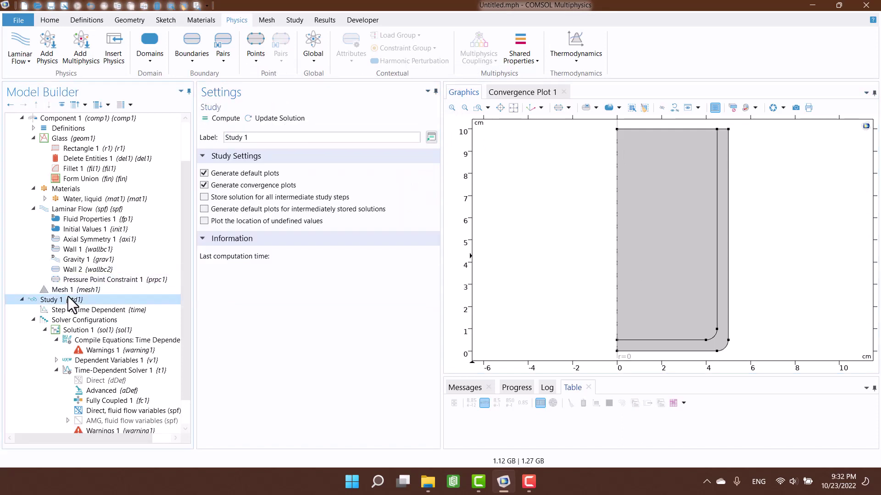
{"action": "left_click", "coordinate": [221, 119]}
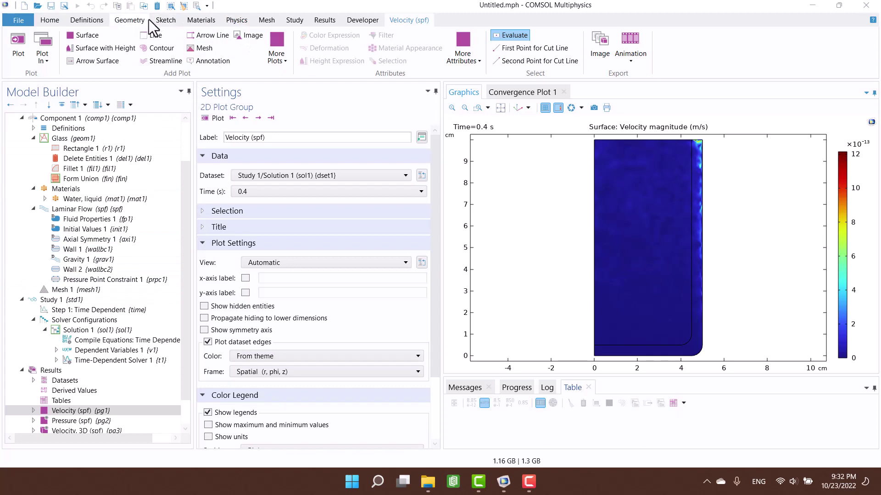
- Add the Heat Transfer in Fluids interface to Component 1
{"action": "left_click", "coordinate": [237, 20]}
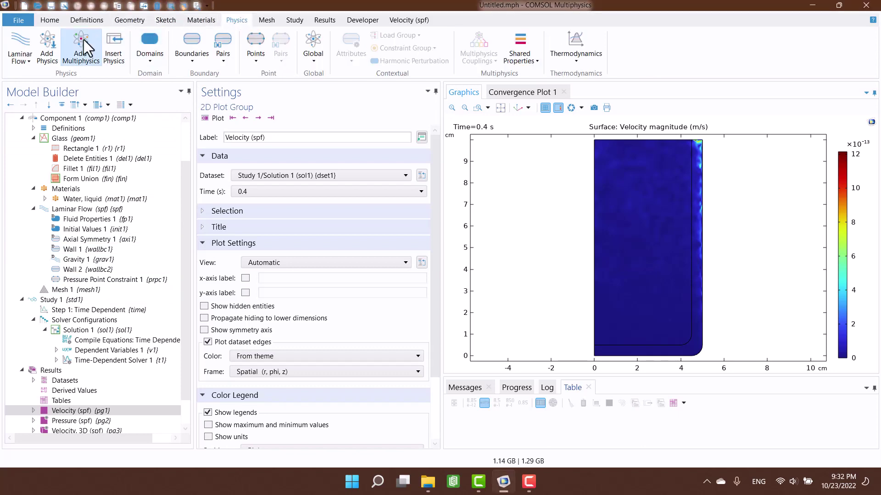
{"action": "left_click", "coordinate": [47, 46]}
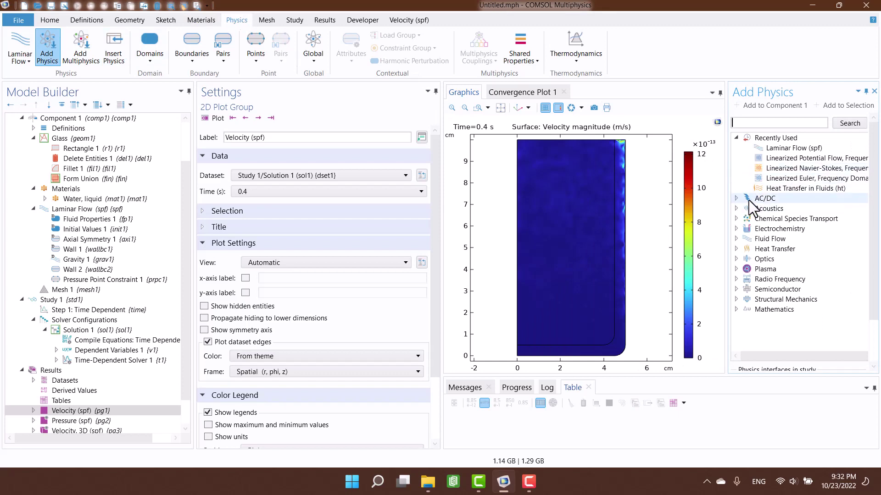
{"action": "left_click", "coordinate": [780, 188]}
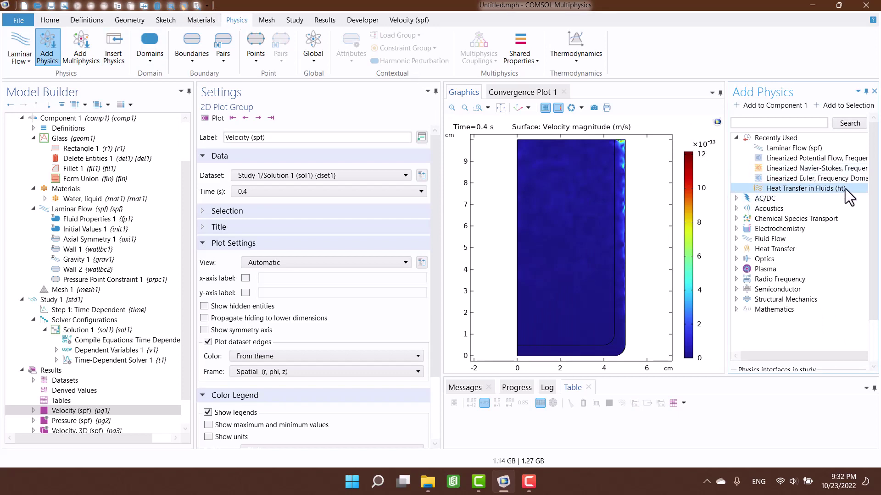
{"action": "left_click", "coordinate": [780, 106]}
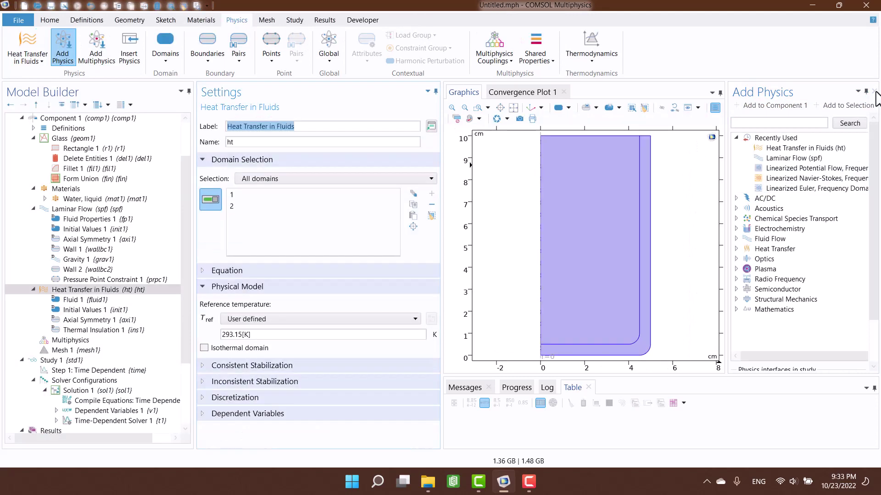
{"action": "left_click", "coordinate": [874, 92]}
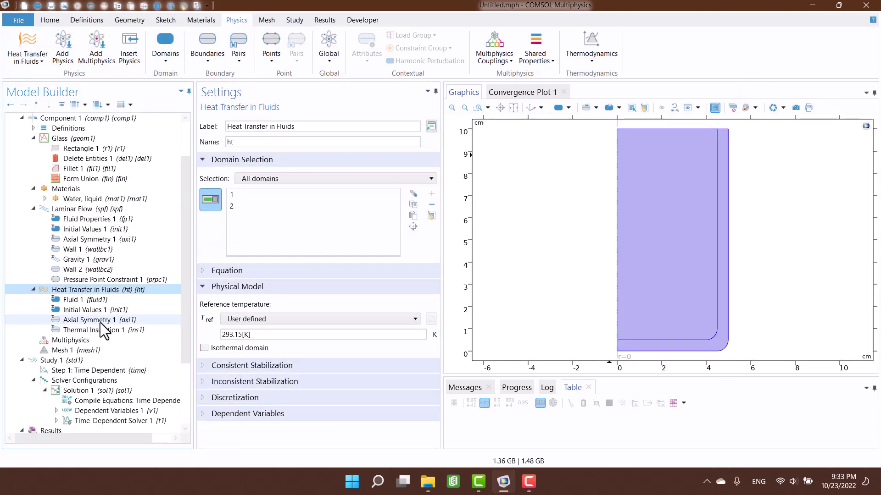
- Couple the heat transfer and laminar flow with a Nonisothermal Flow multiphysics node
{"action": "left_click", "coordinate": [76, 341]}
{"action": "right_click", "coordinate": [78, 341]}
{"action": "key", "text": "Escape"}
{"action": "left_click", "coordinate": [80, 291]}
{"action": "right_click", "coordinate": [81, 294]}
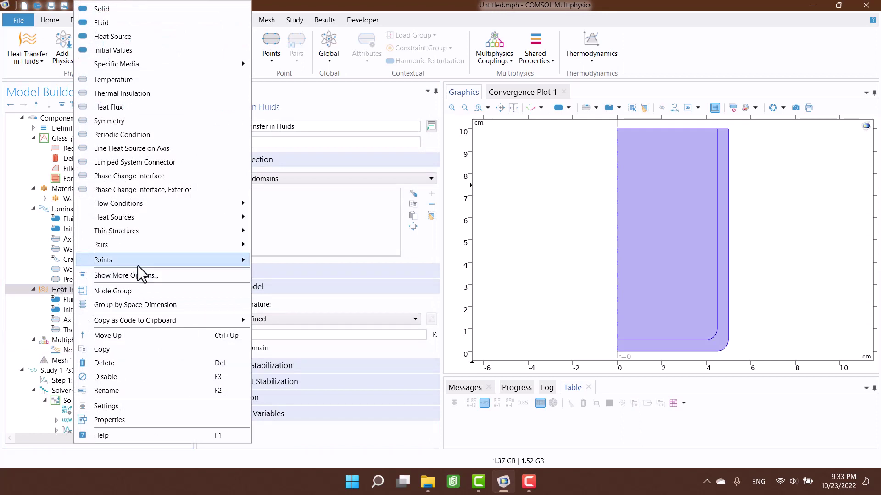
- Add a Heat Flux on boundary 8: Solid material, convective flux, external natural convection, vertical wall
{"action": "left_click", "coordinate": [139, 108]}
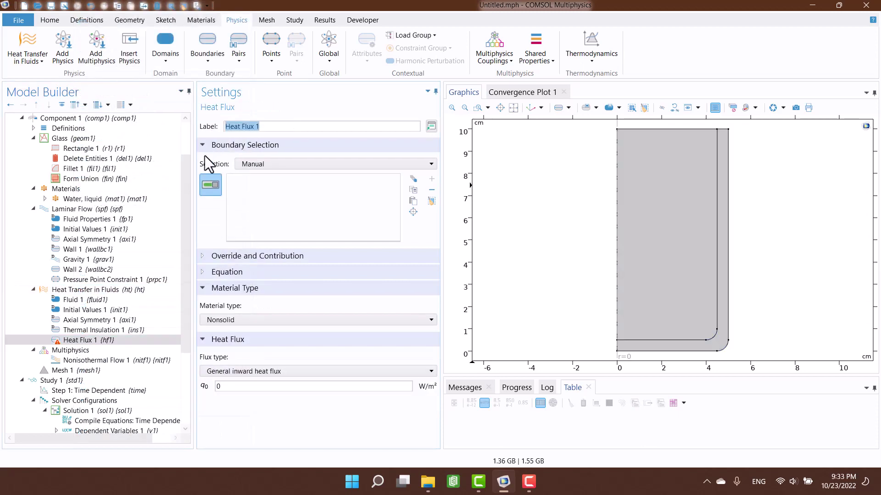
{"action": "left_click", "coordinate": [730, 245]}
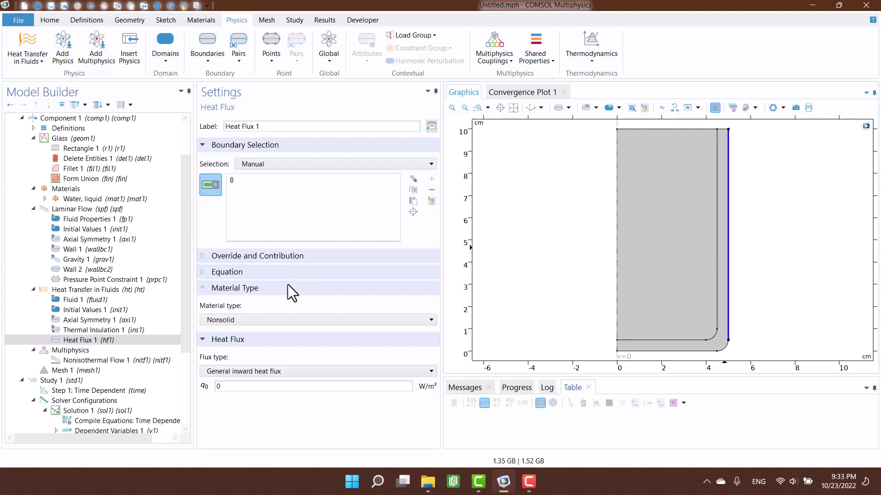
{"action": "left_click", "coordinate": [229, 323]}
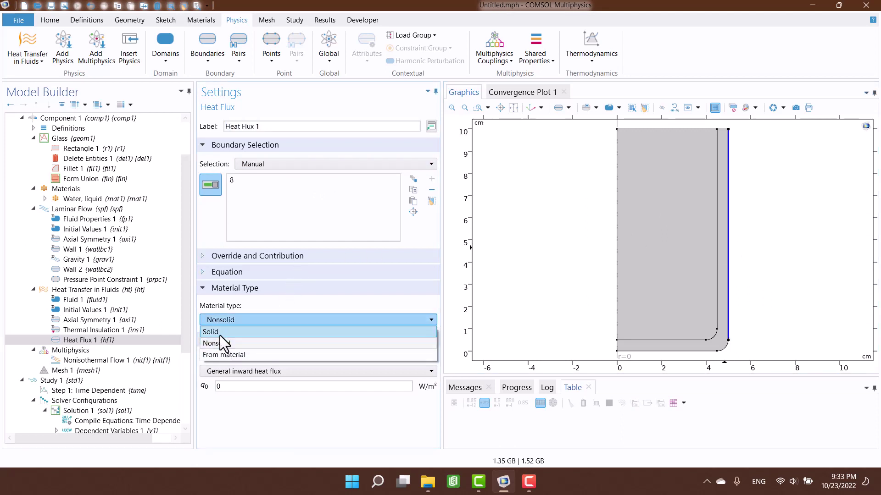
{"action": "left_click", "coordinate": [219, 332]}
{"action": "left_click", "coordinate": [230, 367]}
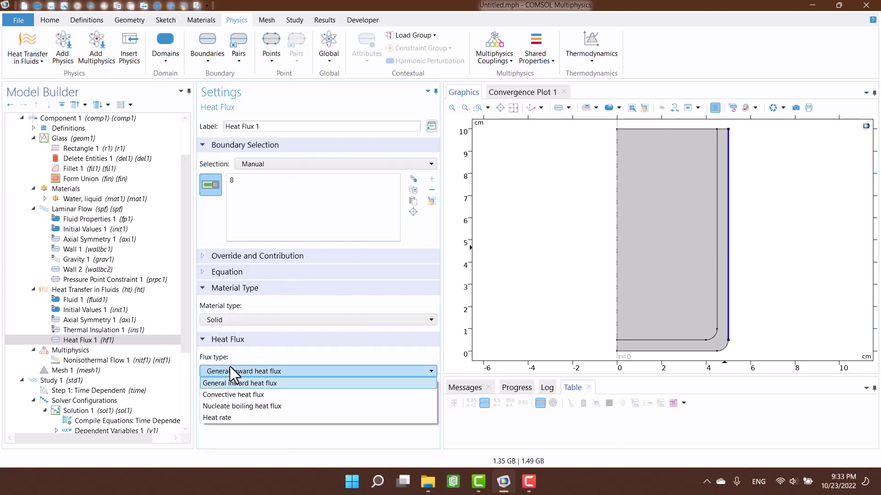
{"action": "left_click", "coordinate": [239, 395]}
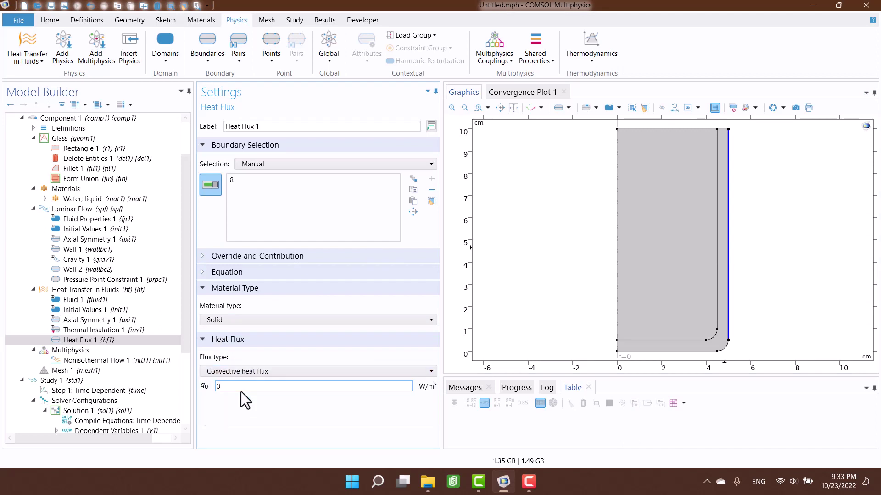
{"action": "left_click", "coordinate": [232, 397]}
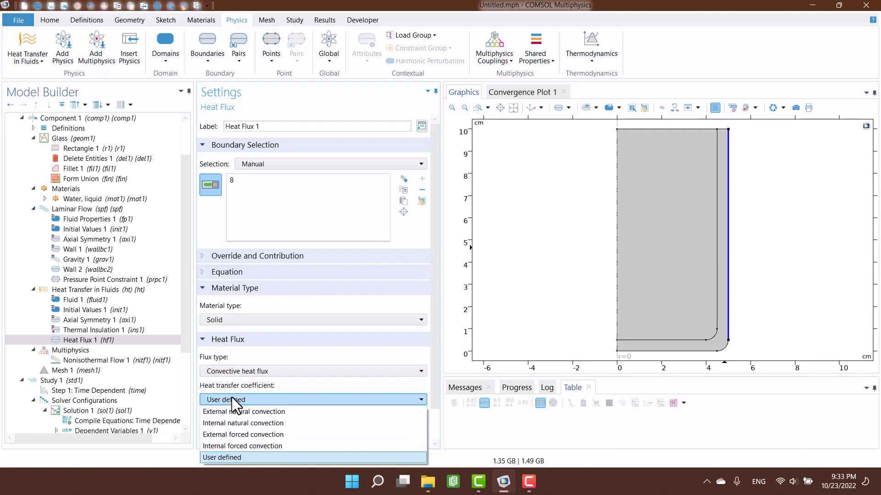
{"action": "left_click", "coordinate": [227, 413]}
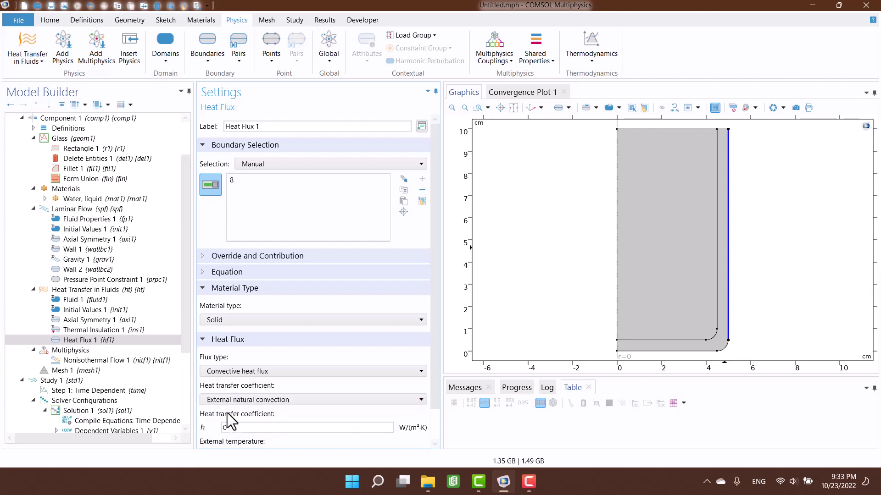
{"action": "left_click_drag", "start_coordinate": [438, 274], "coordinate": [434, 391]}
{"action": "left_click", "coordinate": [238, 370]}
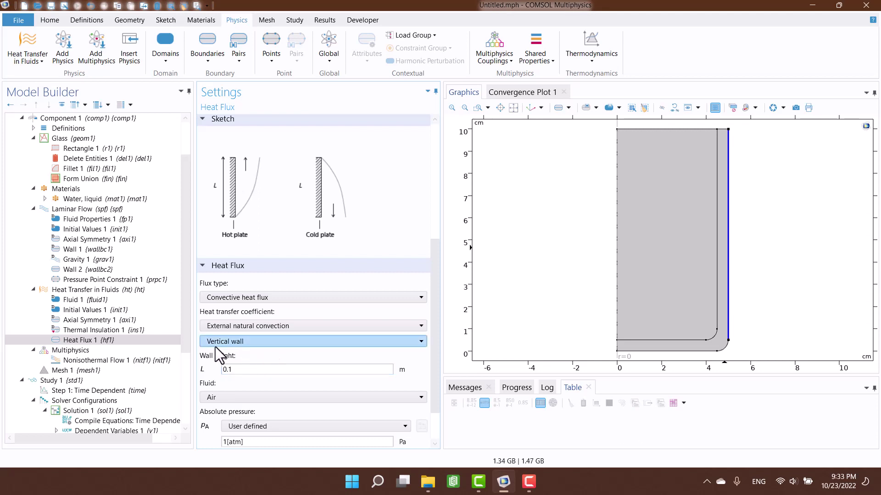
{"action": "scroll", "coordinate": [203, 352], "scroll_direction": "down", "scroll_amount": 2}
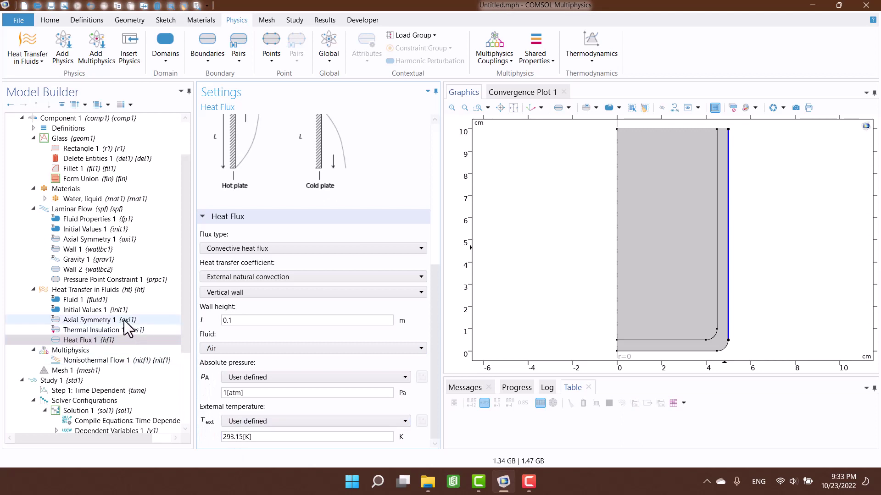
{"action": "left_click", "coordinate": [79, 311]}
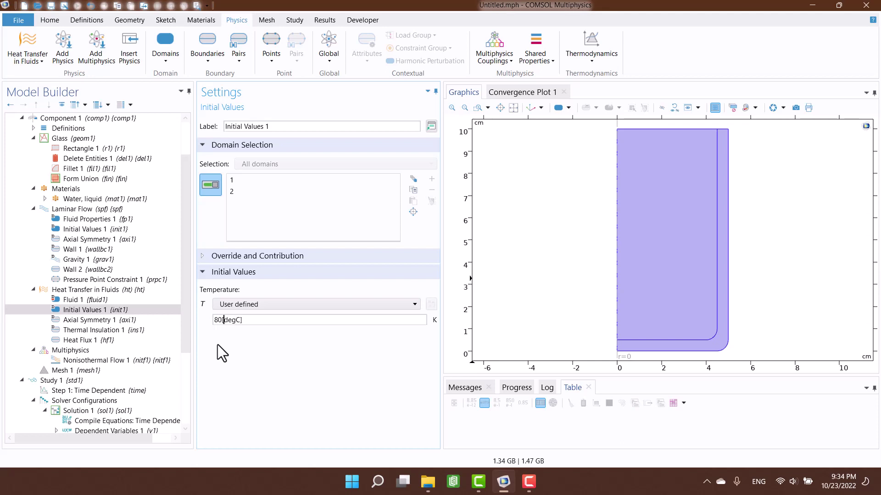
- Enter 80[degC] as the temperature in heat transfer Initial Values 1
{"action": "left_click", "coordinate": [225, 320]}
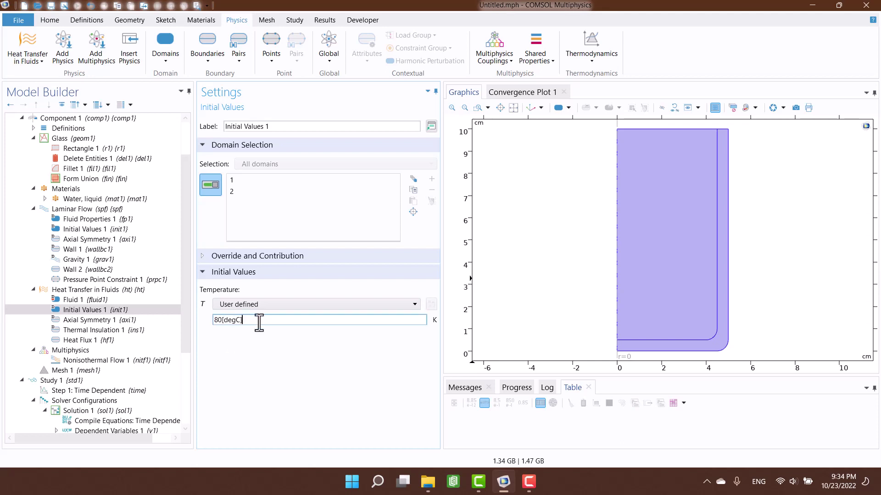
{"action": "left_click", "coordinate": [256, 341]}
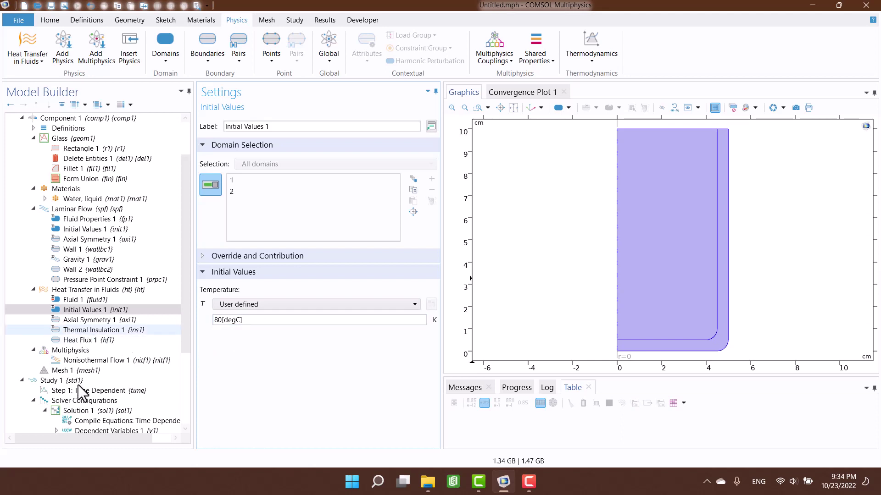
{"action": "left_click", "coordinate": [70, 302]}
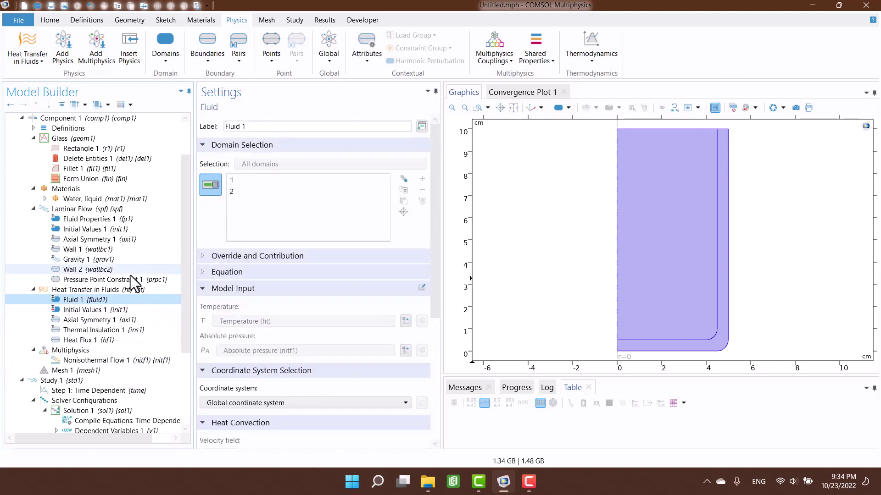
- Add a Solid heat transfer domain on domain 1, the glass wall, overriding Fluid 1 there
{"action": "left_click", "coordinate": [167, 62]}
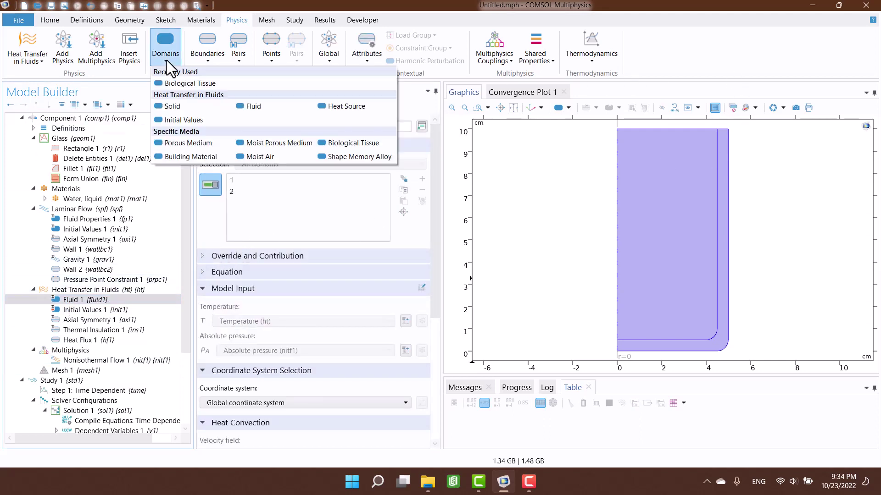
{"action": "left_click", "coordinate": [172, 107]}
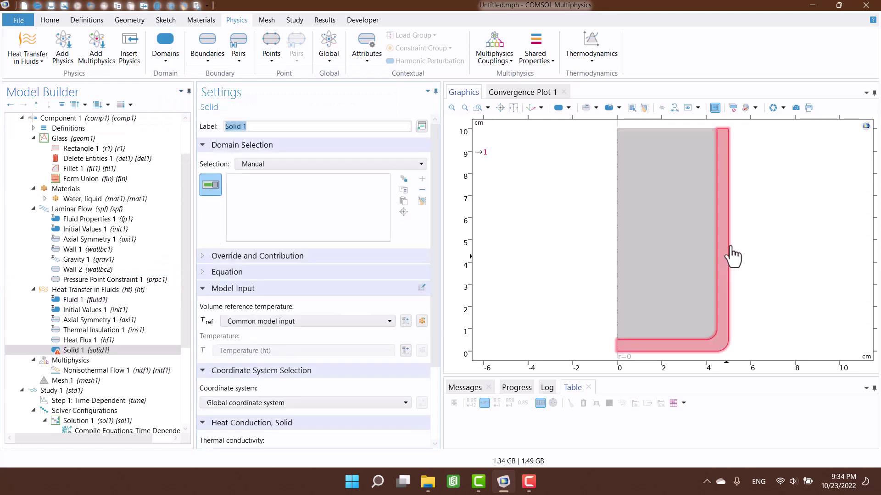
{"action": "left_click", "coordinate": [730, 254]}
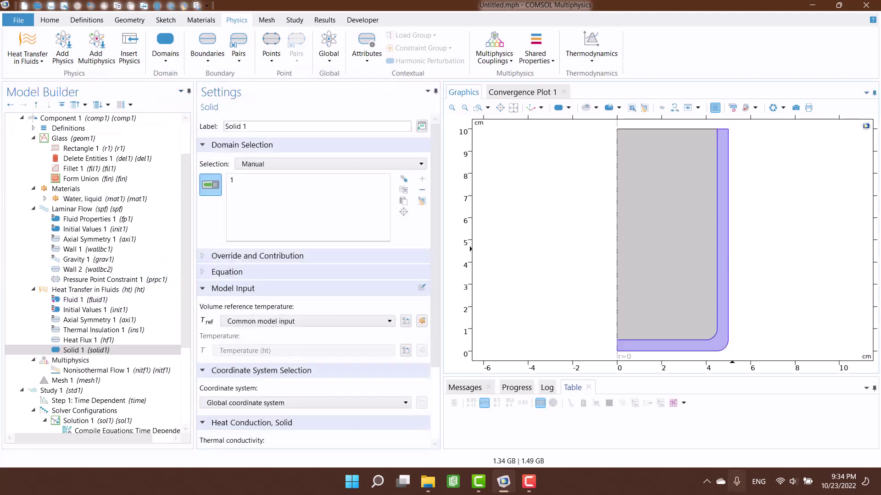
{"action": "left_click", "coordinate": [66, 300]}
{"action": "left_click", "coordinate": [246, 180]}
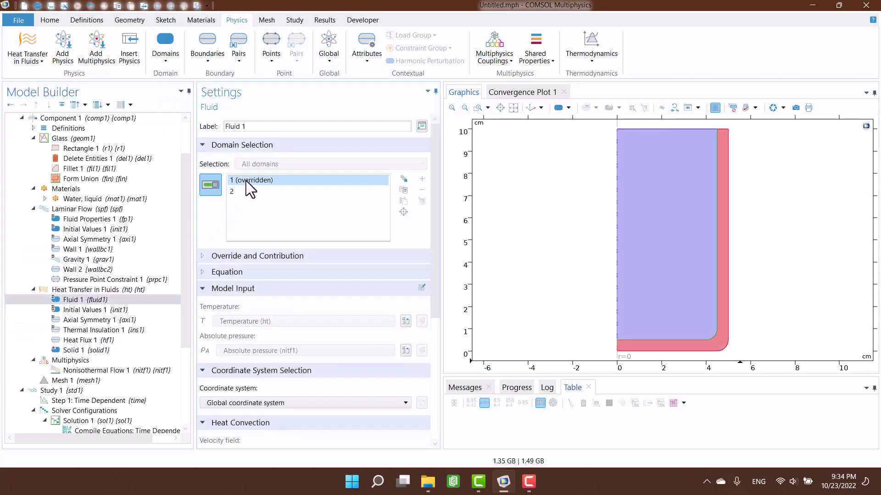
{"action": "left_click", "coordinate": [69, 350]}
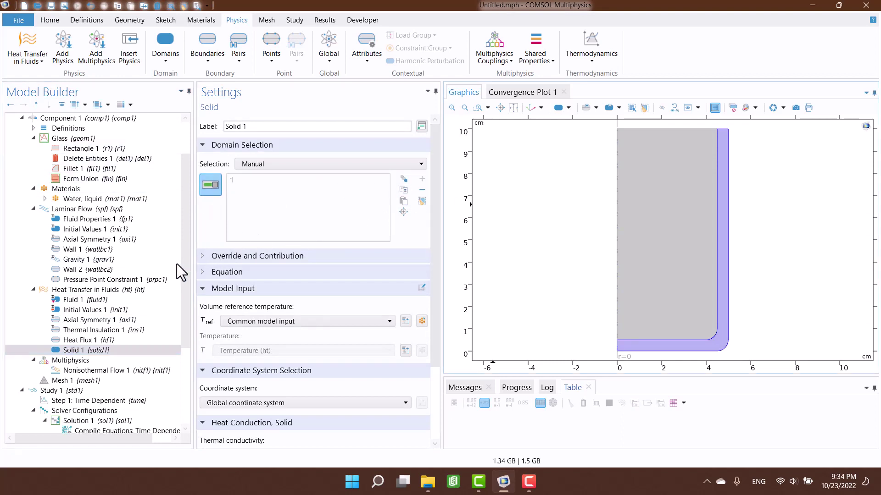
{"action": "left_click", "coordinate": [135, 290]}
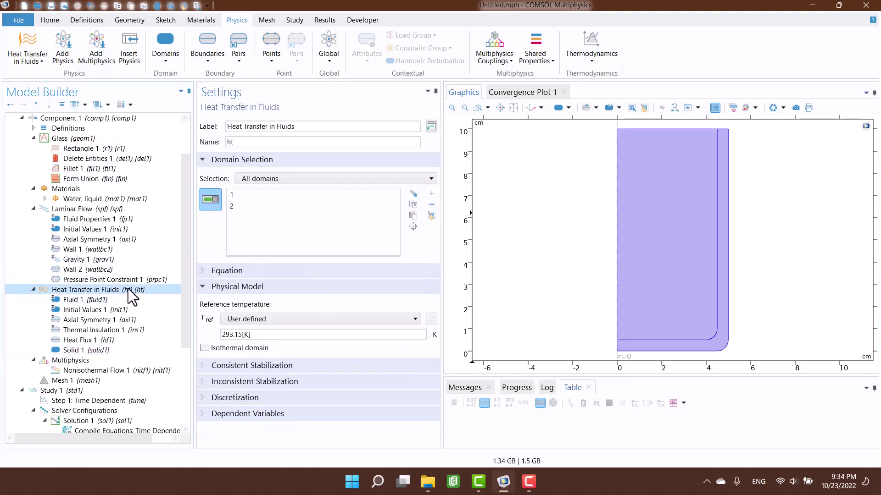
- Add Heat Flux 2 on boundary 5 as a convective heat flux with h = 3 W/(m²·K)
{"action": "left_click", "coordinate": [206, 65]}
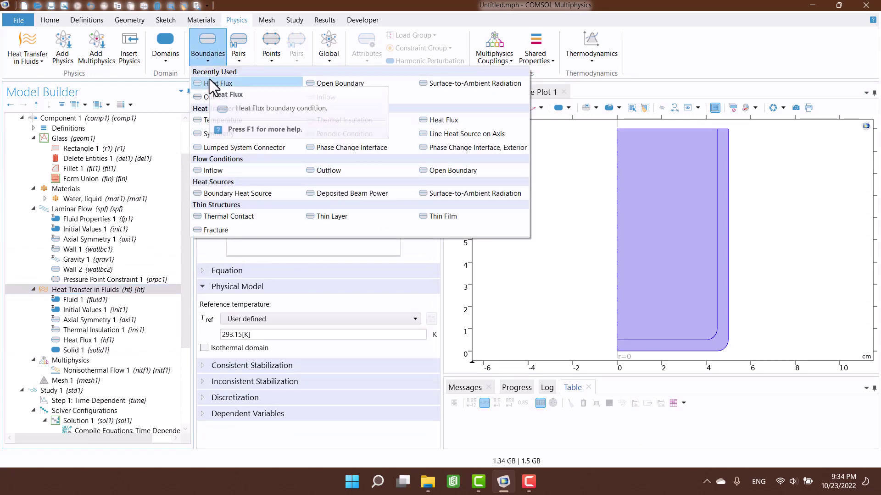
{"action": "left_click", "coordinate": [216, 83]}
{"action": "left_click", "coordinate": [662, 130]}
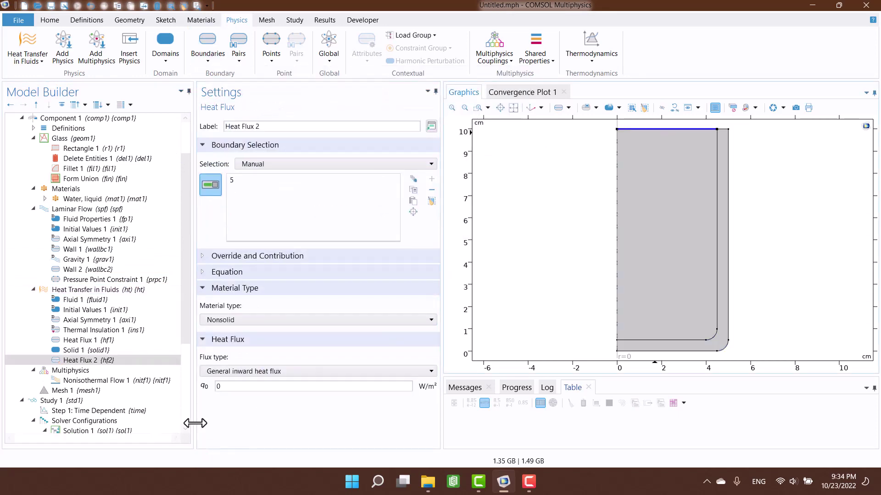
{"action": "left_click", "coordinate": [230, 387]}
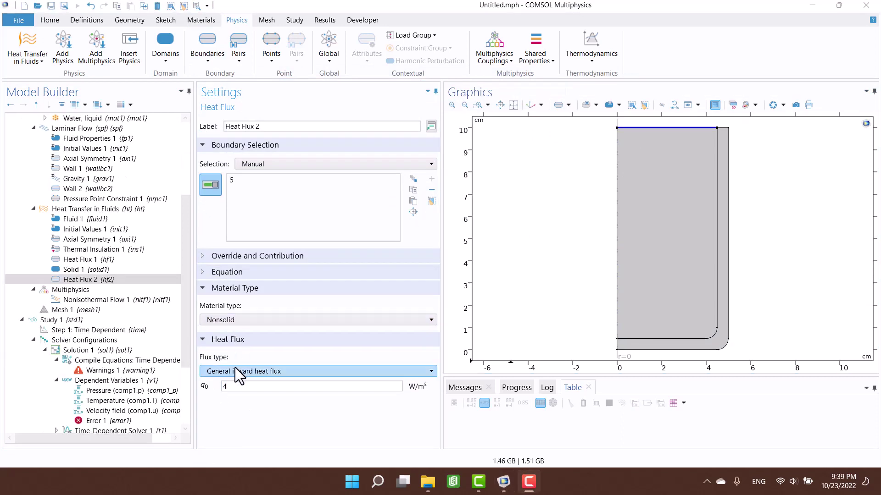
{"action": "left_click", "coordinate": [235, 368]}
{"action": "left_click", "coordinate": [235, 395]}
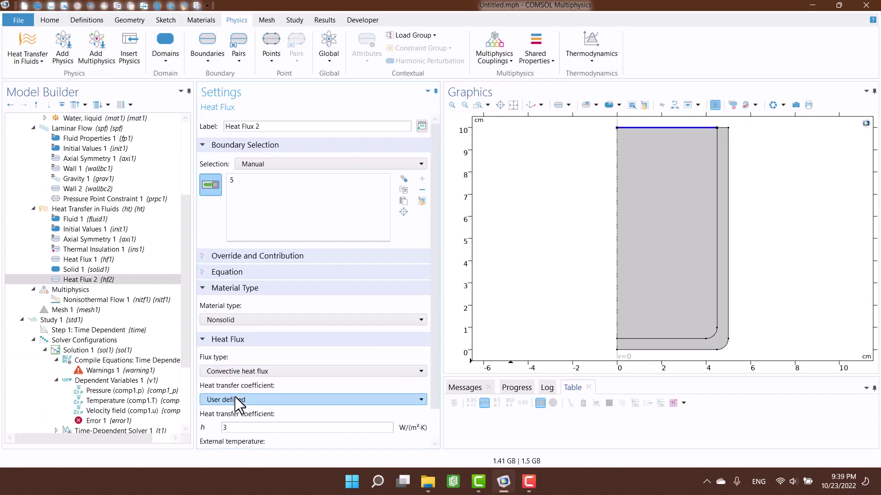
{"action": "double_click", "coordinate": [241, 426]}
{"action": "type", "text": "3"}
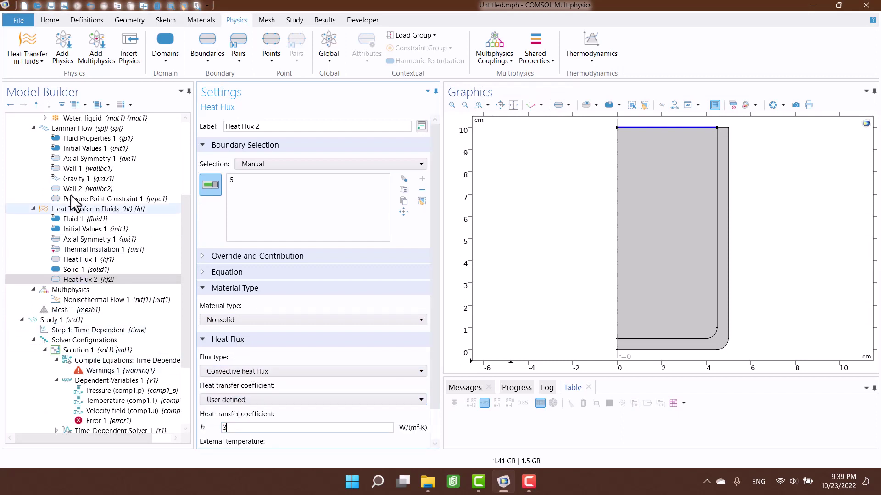
{"action": "left_click", "coordinate": [68, 127]}
{"action": "scroll", "coordinate": [68, 126], "scroll_direction": "up", "scroll_amount": 1}
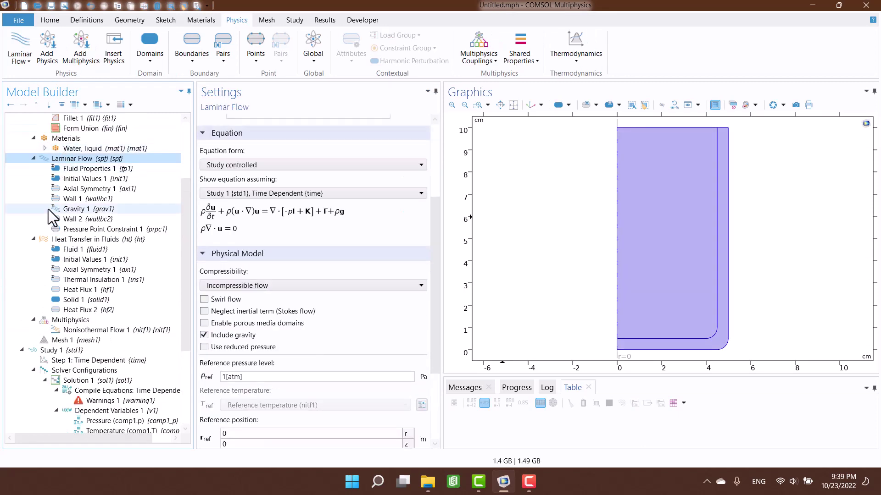
{"action": "left_click", "coordinate": [62, 300]}
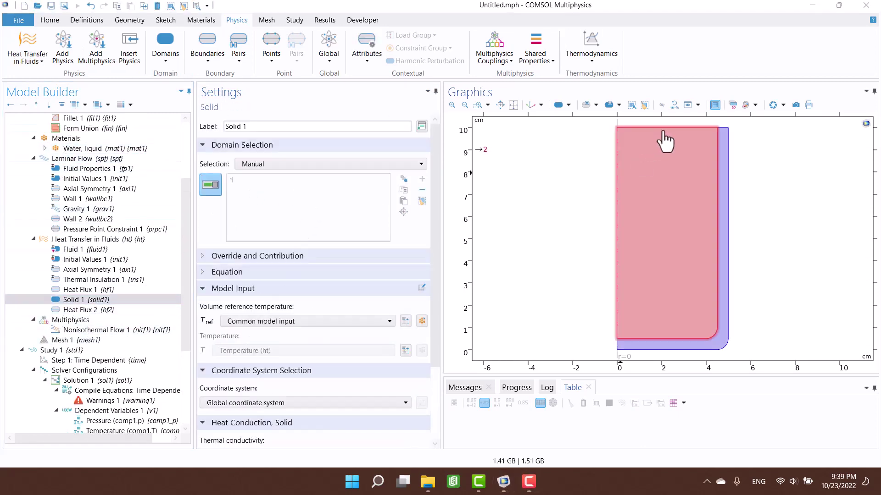
- Search the material library for 'silica glass' and add it to Component 1
{"action": "left_click", "coordinate": [68, 140]}
{"action": "right_click", "coordinate": [68, 139]}
{"action": "left_click", "coordinate": [70, 142]}
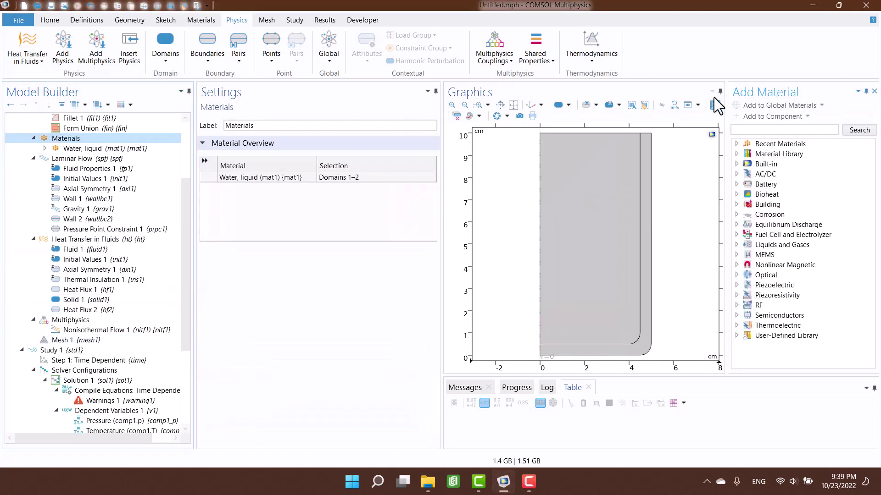
{"action": "left_click", "coordinate": [737, 144]}
{"action": "left_click", "coordinate": [765, 130]}
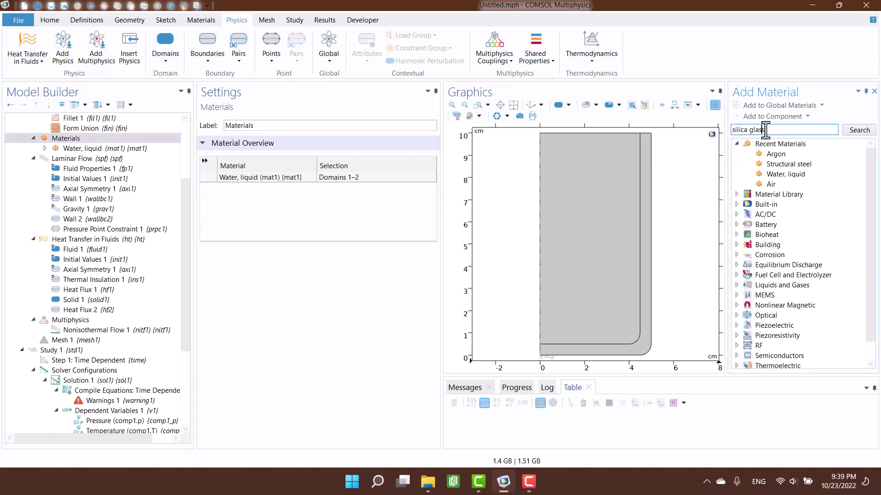
{"action": "key", "text": "Return"}
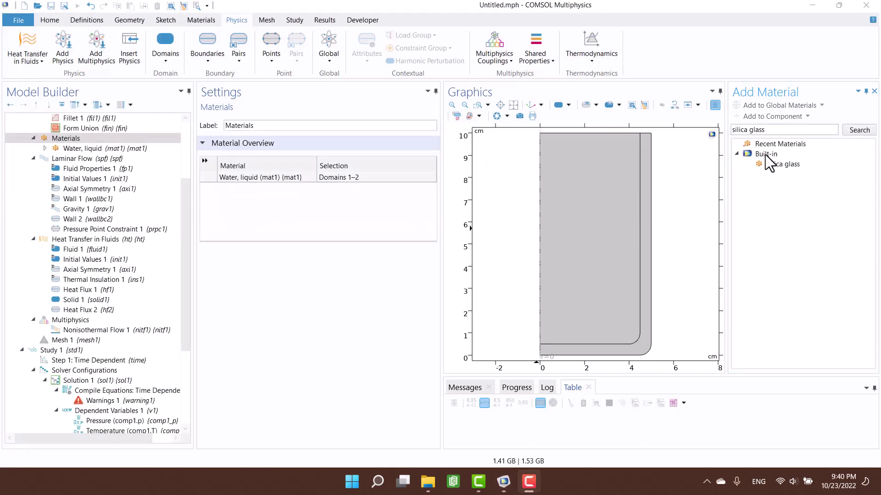
{"action": "double_click", "coordinate": [777, 169]}
{"action": "right_click", "coordinate": [779, 168]}
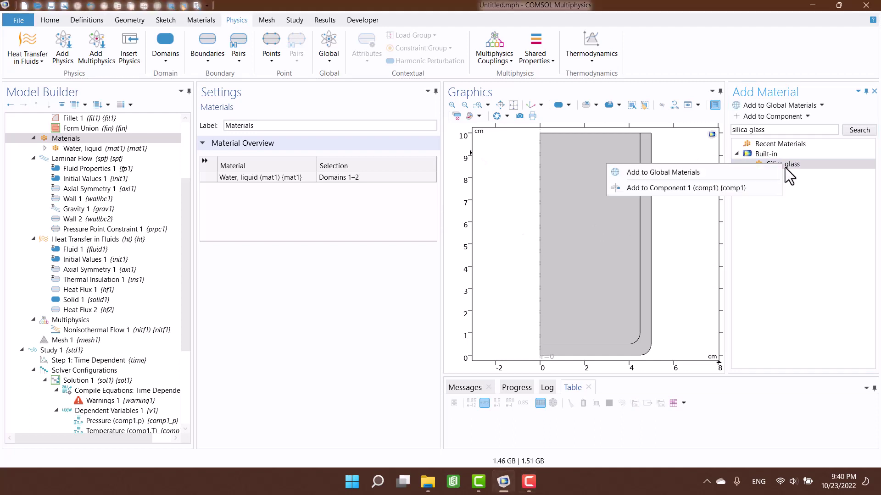
{"action": "left_click", "coordinate": [745, 186]}
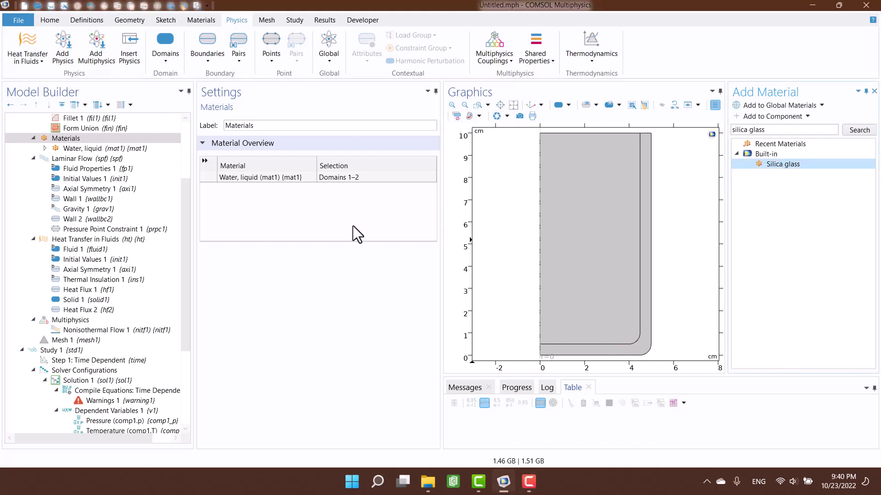
- Assign Silica glass to domain 1, the glass wall, and check the water's domain
{"action": "left_click", "coordinate": [647, 211]}
{"action": "left_click", "coordinate": [121, 149]}
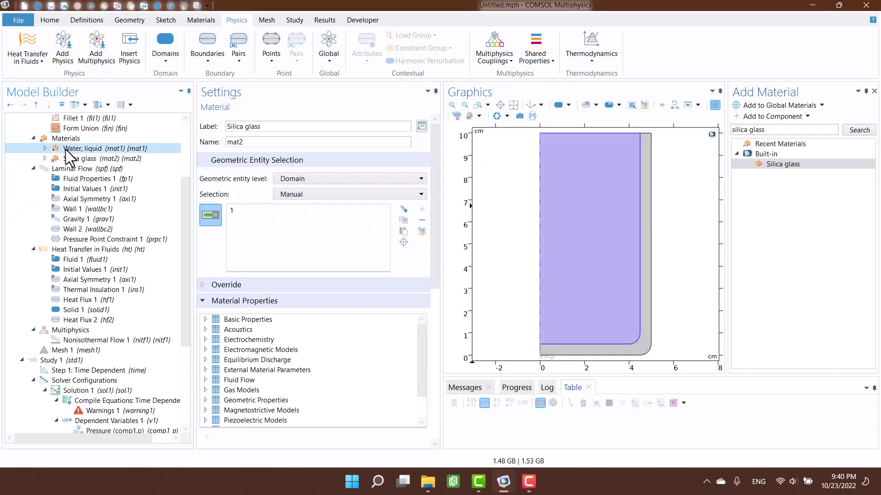
{"action": "left_click", "coordinate": [65, 159]}
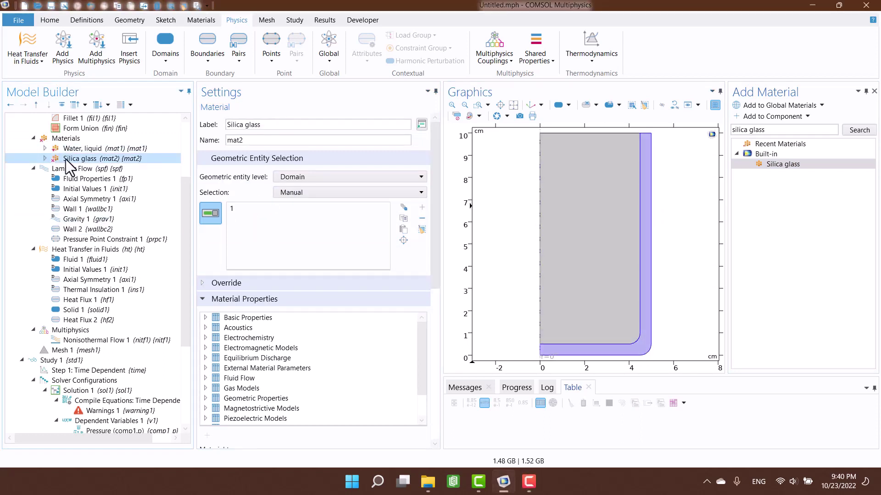
{"action": "scroll", "coordinate": [232, 329], "scroll_direction": "down", "scroll_amount": 1}
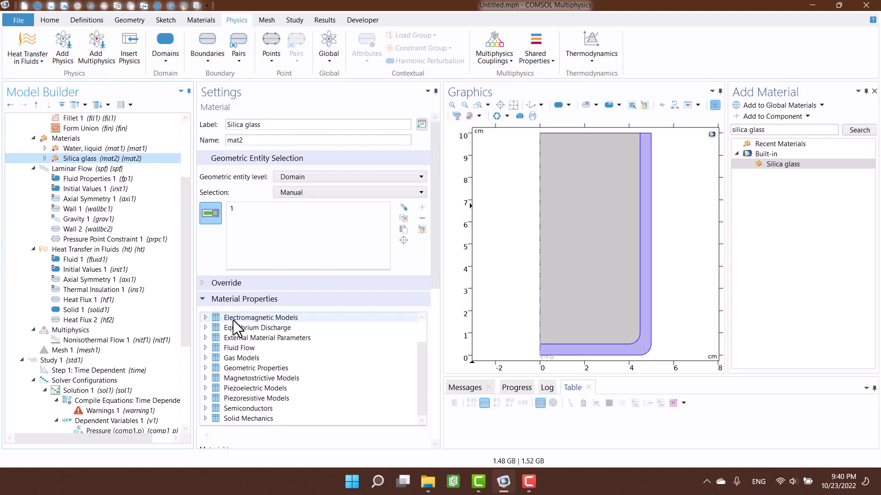
- Review the Solid, Fluid, Laminar Flow, axial symmetry and Materials nodes to confirm domain assignments
{"action": "left_click", "coordinate": [46, 250]}
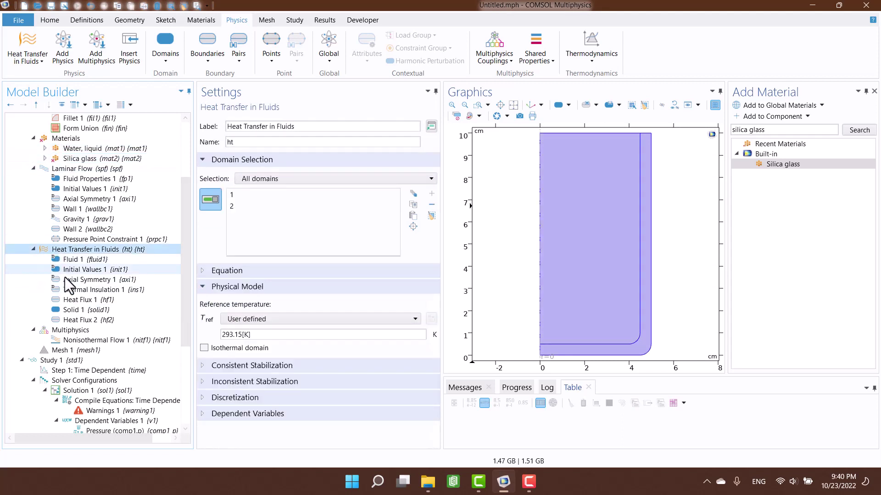
{"action": "left_click", "coordinate": [67, 310]}
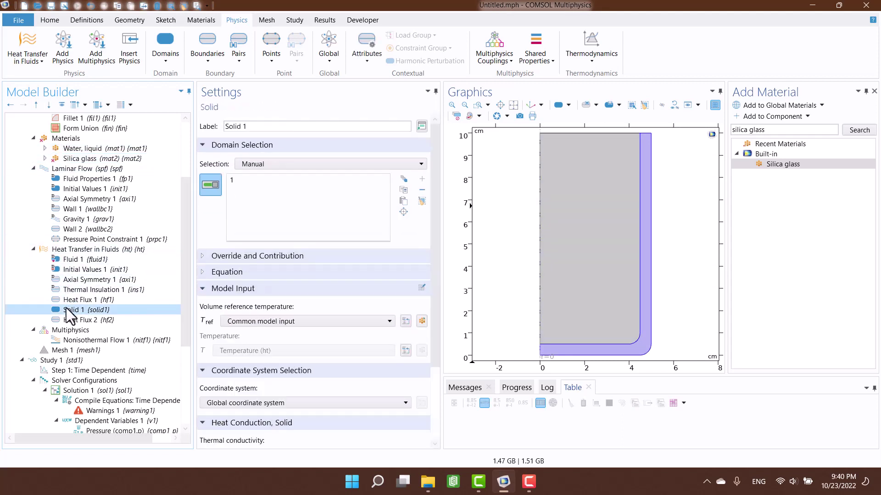
{"action": "left_click", "coordinate": [70, 260]}
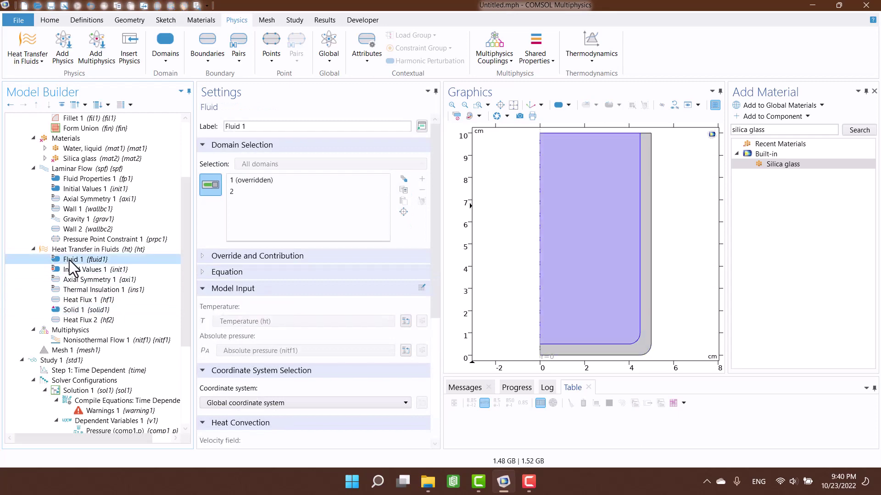
{"action": "scroll", "coordinate": [67, 202], "scroll_direction": "up", "scroll_amount": 2}
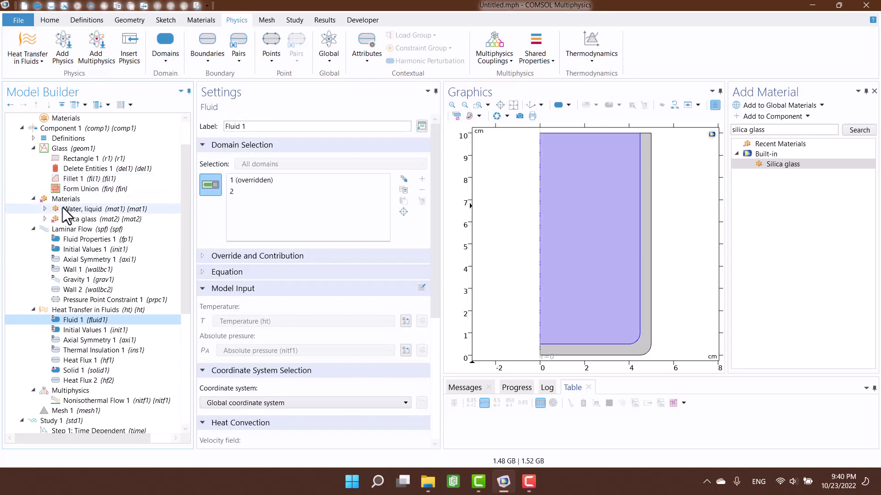
{"action": "left_click", "coordinate": [70, 225]}
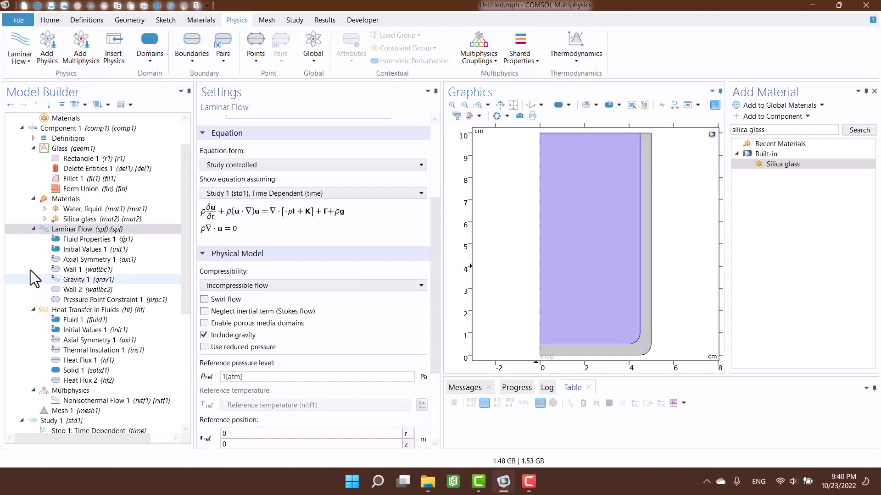
{"action": "left_click", "coordinate": [45, 257]}
{"action": "left_click", "coordinate": [54, 200]}
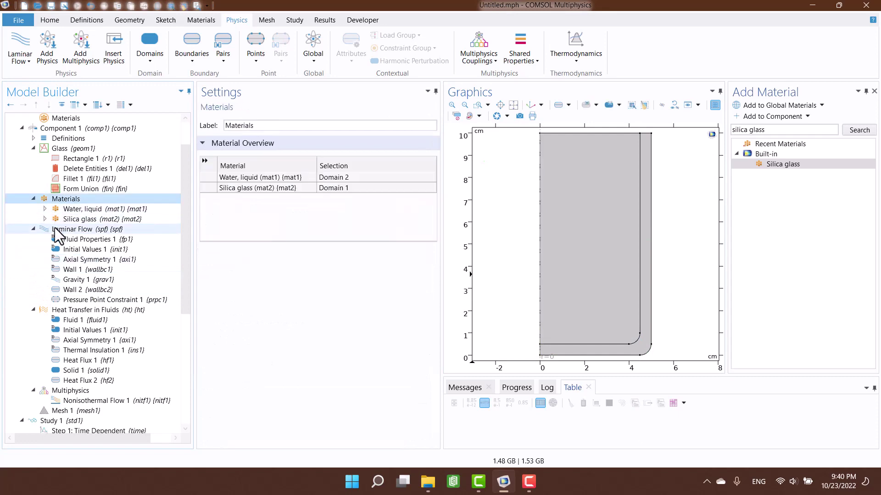
{"action": "scroll", "coordinate": [63, 392], "scroll_direction": "down", "scroll_amount": 2}
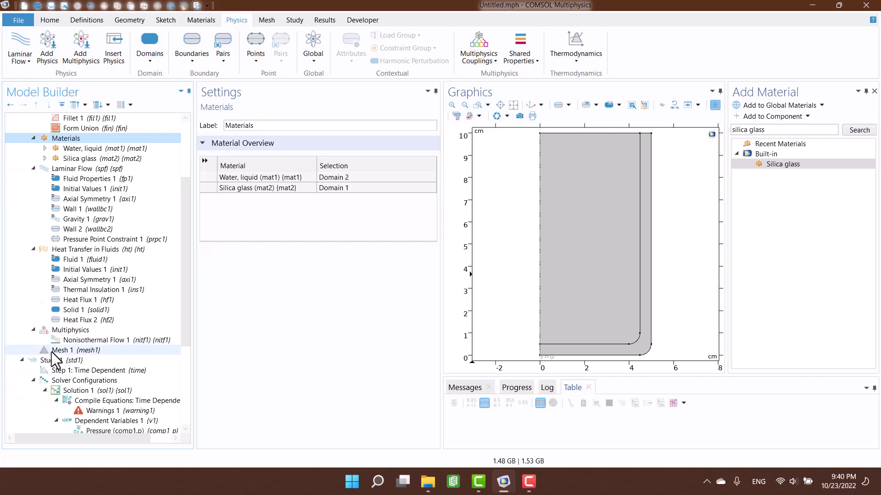
{"action": "left_click", "coordinate": [51, 351]}
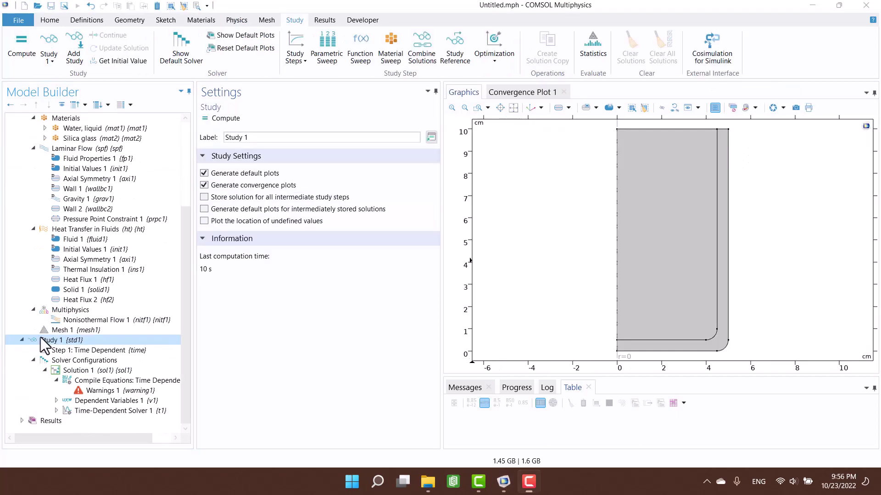
{"action": "left_click", "coordinate": [51, 351]}
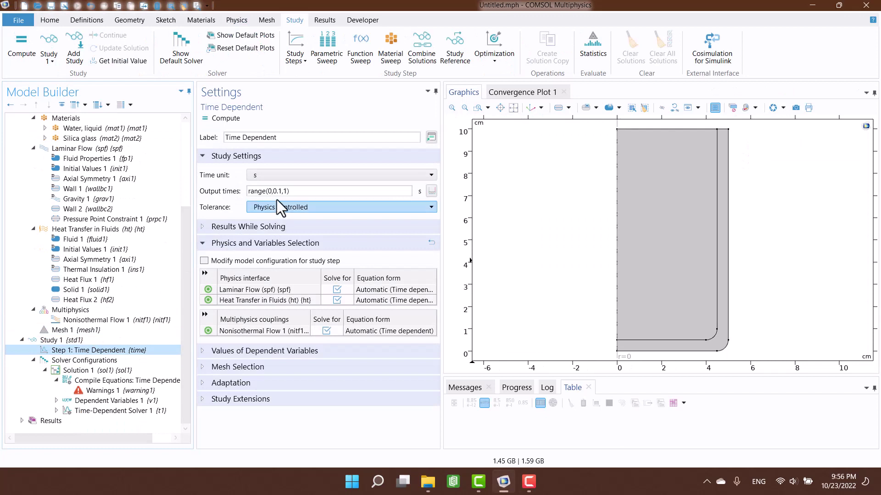
- Change the output times to range(0,10,200) and compute the study
{"action": "key", "text": "shift+Left"}
{"action": "key", "text": "shift+Left"}
{"action": "key", "text": "shift+Left"}
{"action": "type", "text": "10"}
{"action": "key", "text": "Right"}
{"action": "key", "text": "Delete"}
{"action": "type", "text": "200"}
{"action": "left_click", "coordinate": [228, 119]}
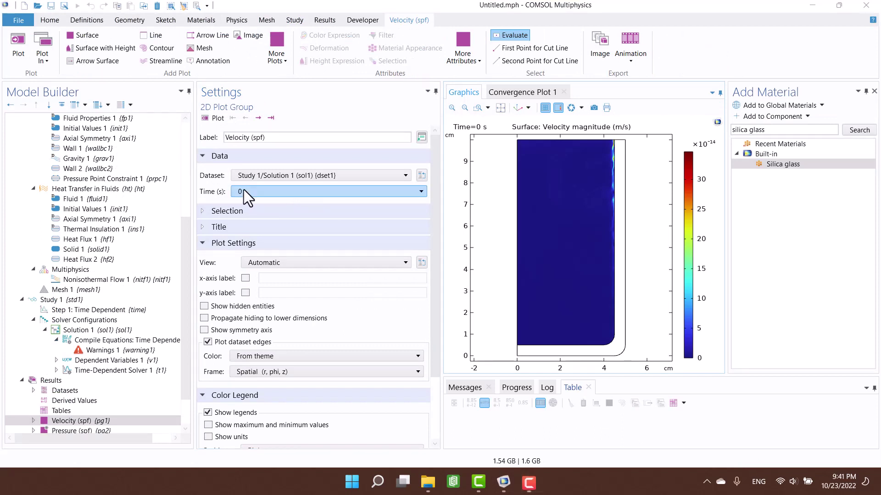
- Close the material library, show velocity at 200 s, then view the Pressure contour plot
{"action": "left_click", "coordinate": [873, 91]}
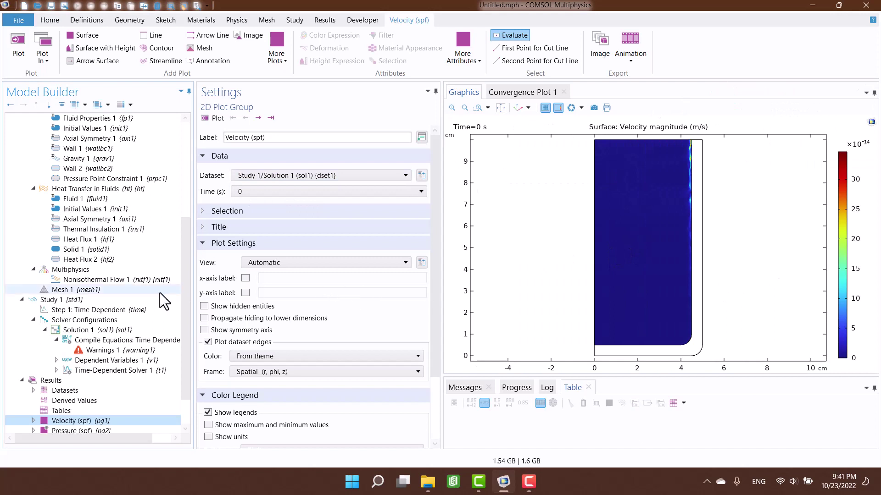
{"action": "left_click", "coordinate": [22, 299]}
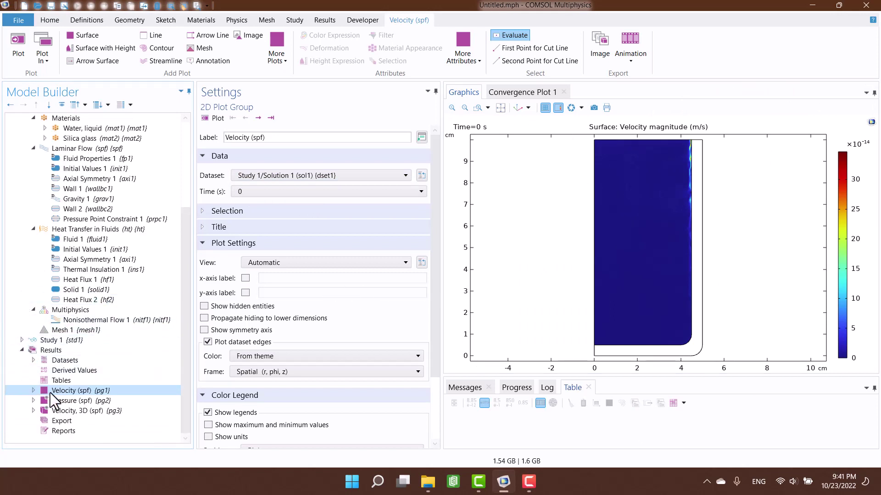
{"action": "left_click", "coordinate": [270, 118]}
{"action": "left_click", "coordinate": [77, 403]}
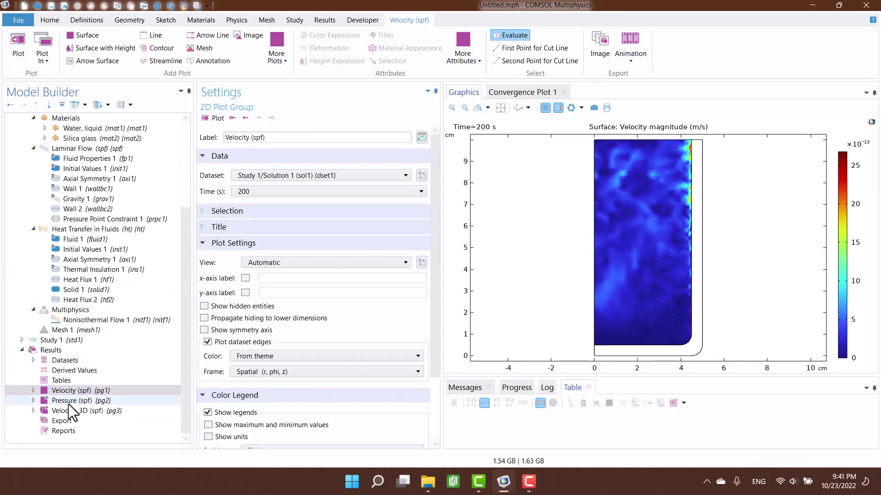
{"action": "left_click", "coordinate": [57, 341]}
- Create a 2D plot group named Temp with a surface plot of temperature T
{"action": "right_click", "coordinate": [38, 352]}
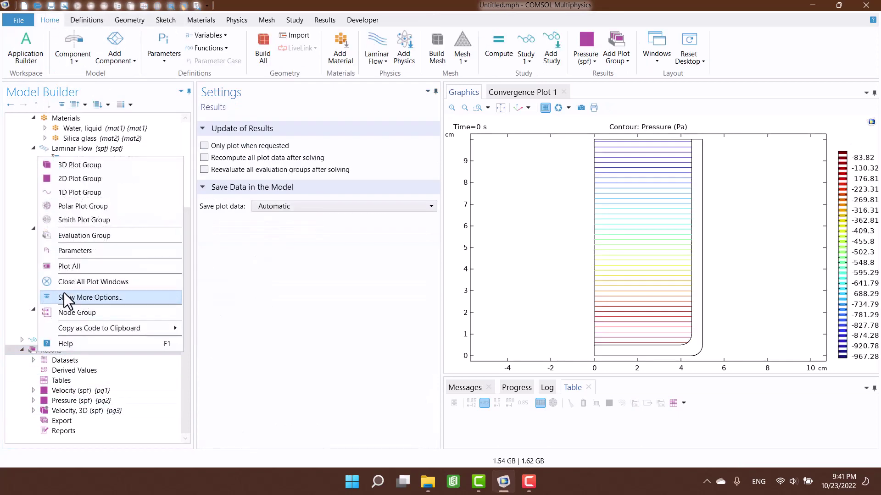
{"action": "left_click", "coordinate": [76, 186]}
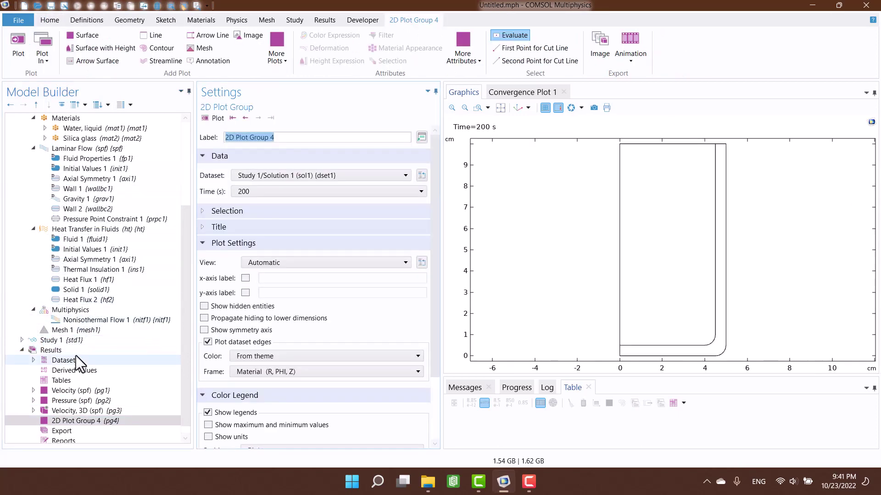
{"action": "type", "text": "Temp"}
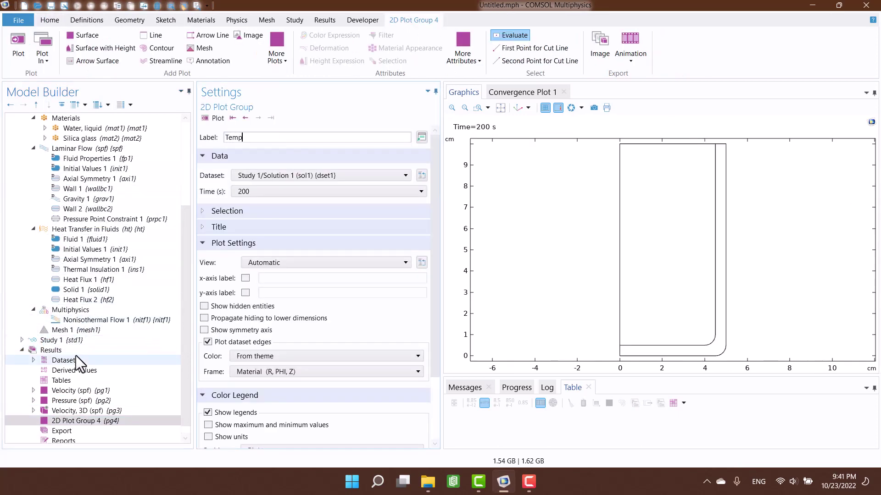
{"action": "right_click", "coordinate": [62, 421]}
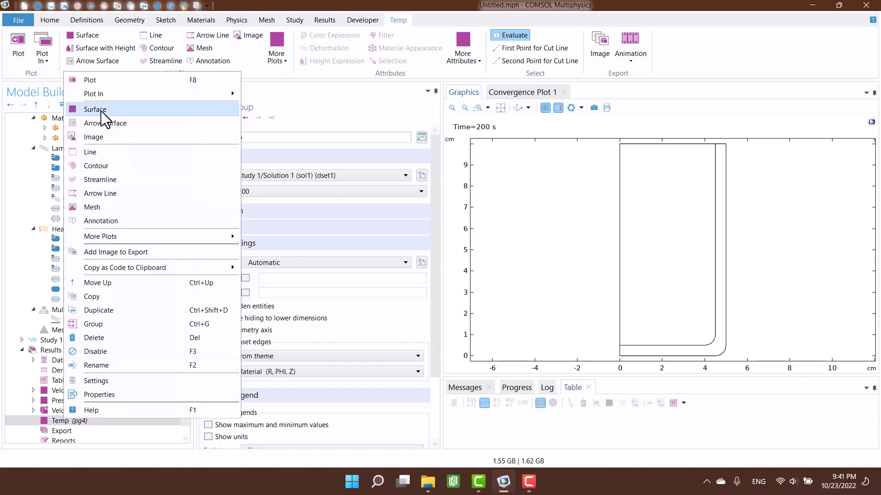
{"action": "left_click", "coordinate": [101, 108]}
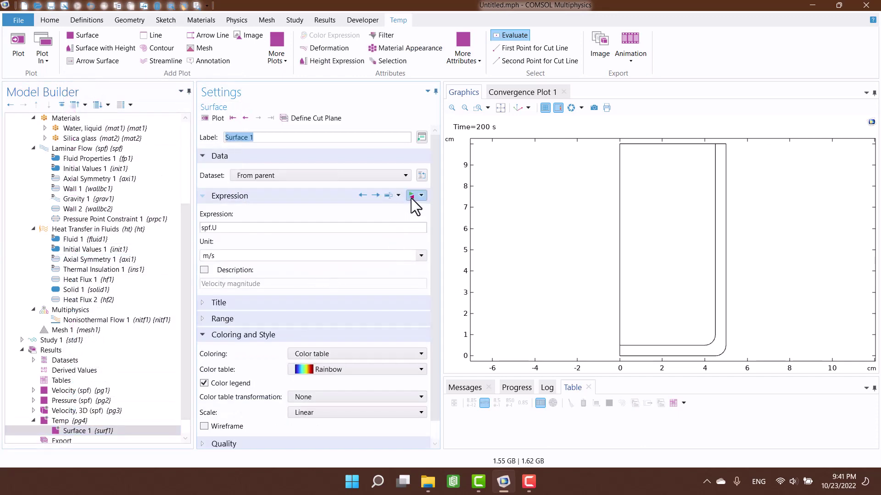
{"action": "left_click", "coordinate": [421, 195]}
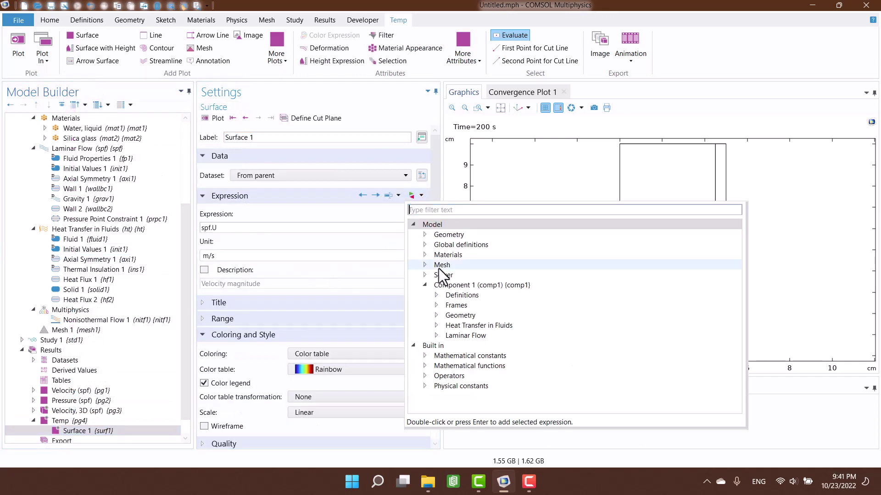
{"action": "left_click", "coordinate": [436, 326]}
{"action": "left_click", "coordinate": [448, 375]}
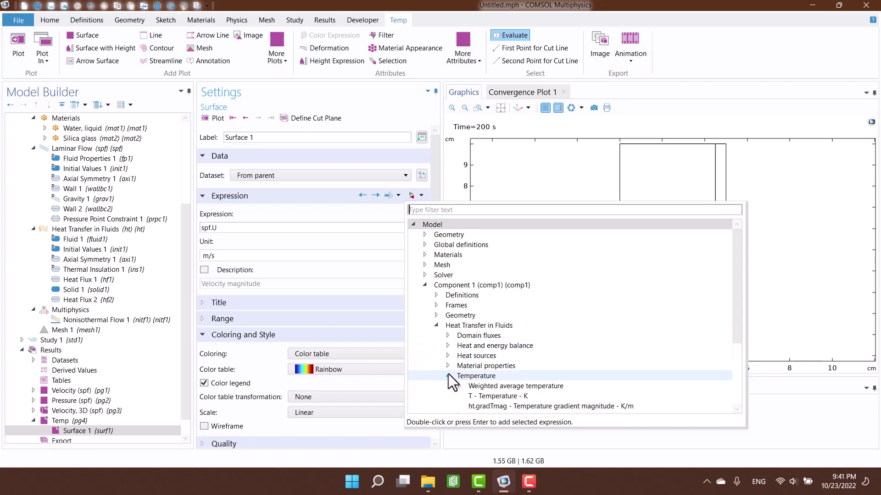
{"action": "double_click", "coordinate": [489, 396]}
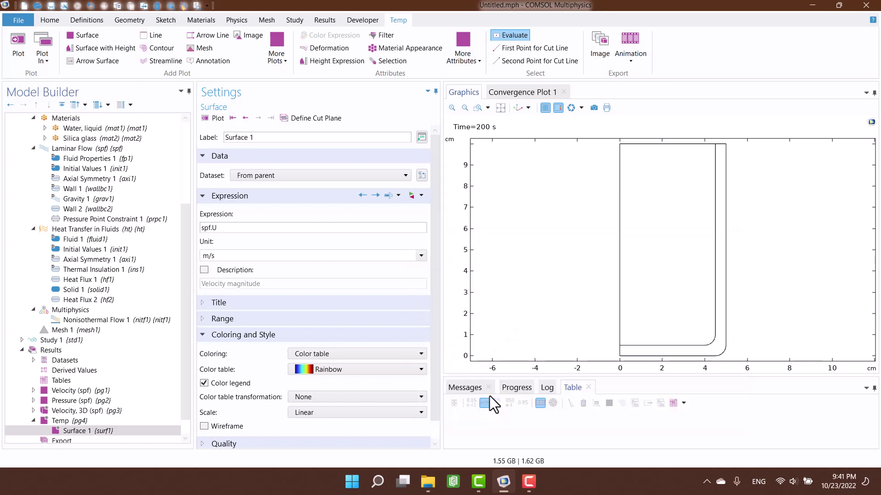
{"action": "left_click", "coordinate": [217, 118]}
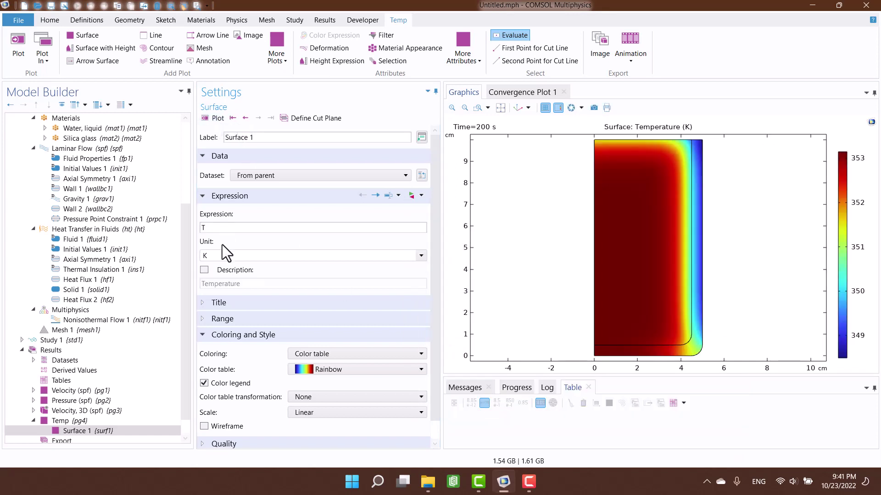
- Show the temperature surface at 0 s with its unit set to degC
{"action": "left_click", "coordinate": [62, 421]}
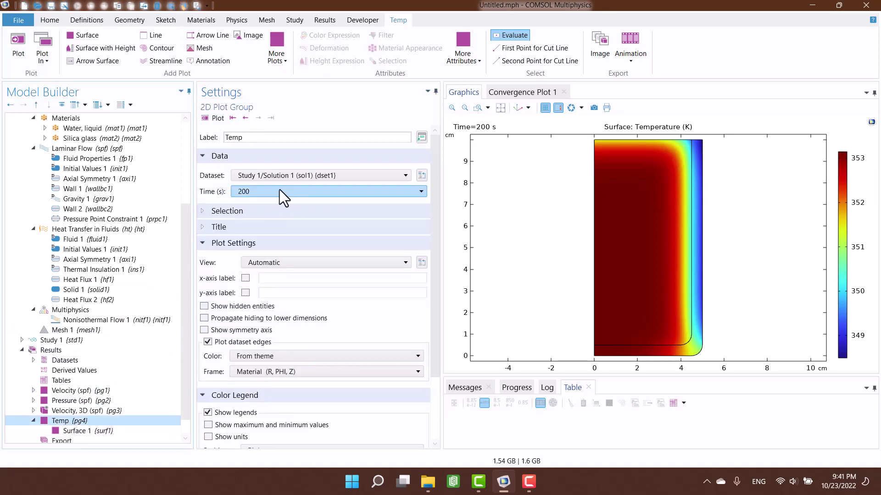
{"action": "left_click", "coordinate": [279, 190]}
{"action": "left_click", "coordinate": [240, 203]}
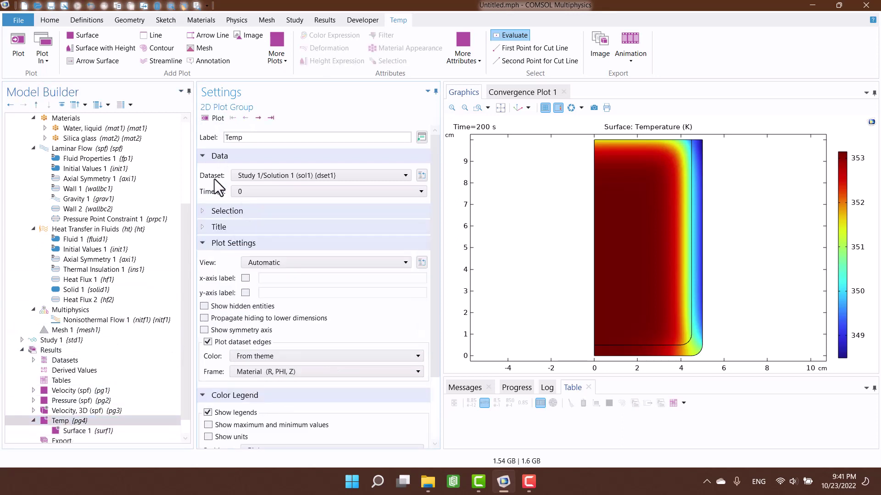
{"action": "left_click", "coordinate": [209, 116]}
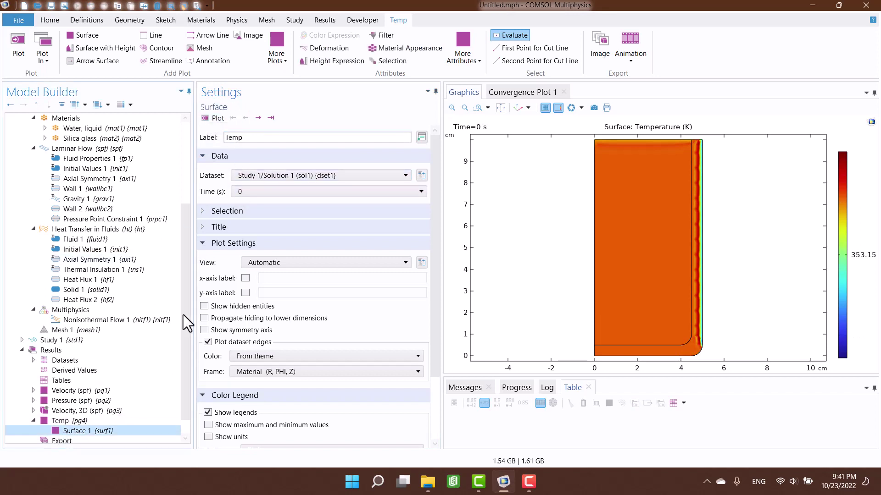
{"action": "left_click", "coordinate": [58, 431]}
{"action": "left_click", "coordinate": [421, 256]}
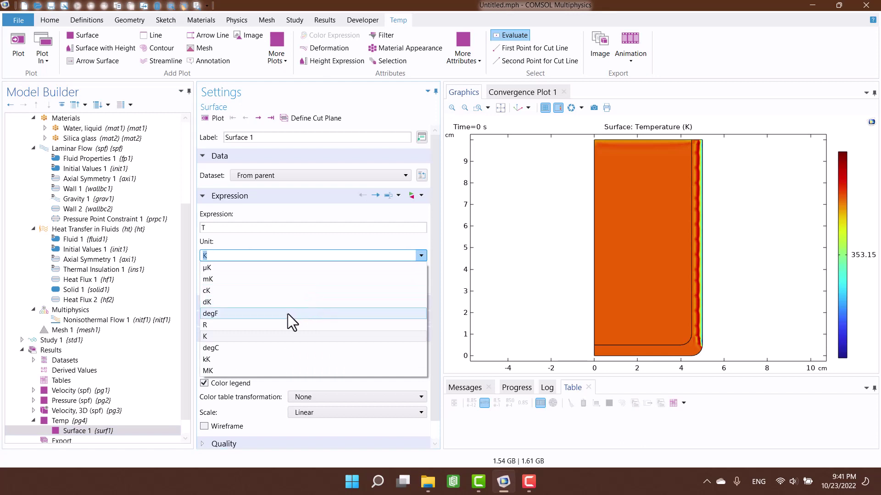
{"action": "left_click", "coordinate": [237, 348]}
{"action": "left_click", "coordinate": [209, 120]}
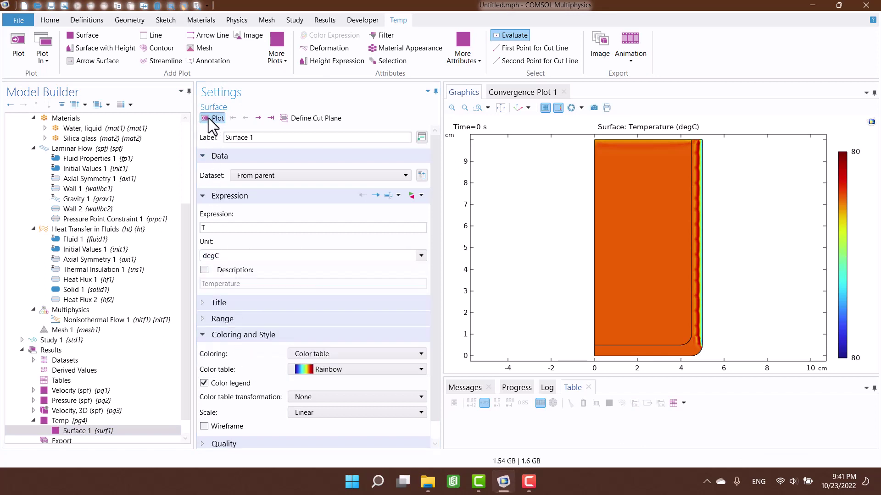
- Step the Temp plot through the solution times to the final 200 s
{"action": "left_click", "coordinate": [68, 420]}
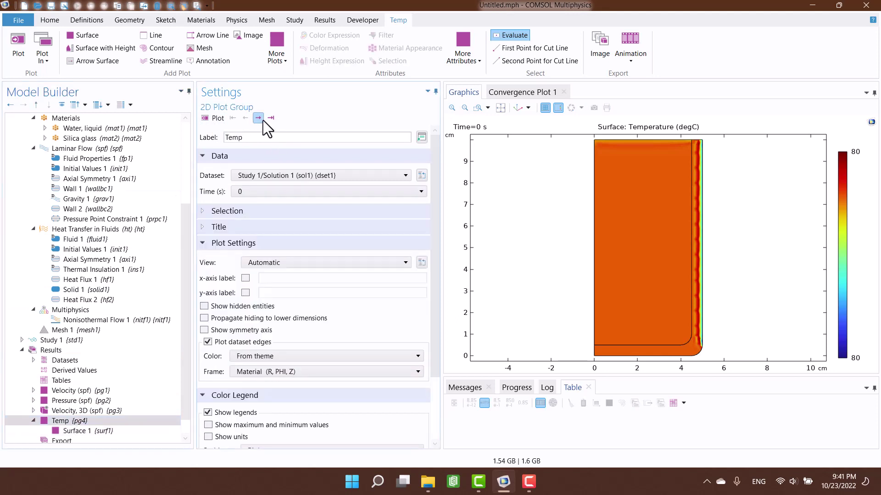
{"action": "left_click", "coordinate": [258, 118]}
{"action": "left_click", "coordinate": [262, 119]}
{"action": "left_click", "coordinate": [262, 118]}
{"action": "left_click", "coordinate": [271, 118]}
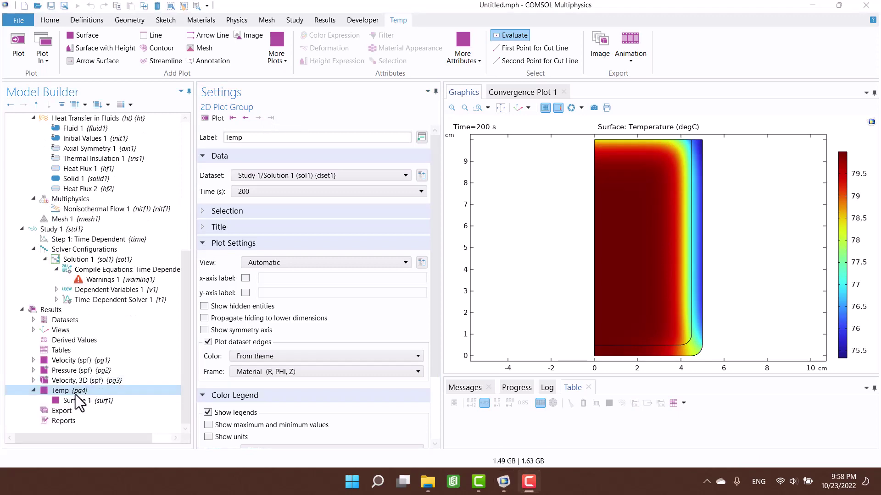
- Add a Streamline plot to Temp using the temperature gradient ht.gradT
{"action": "left_click", "coordinate": [79, 402]}
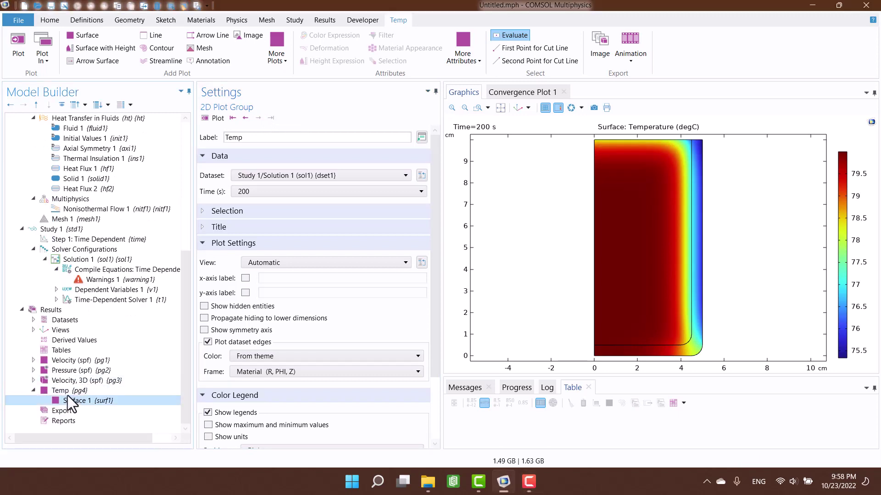
{"action": "right_click", "coordinate": [57, 399]}
{"action": "left_click", "coordinate": [56, 391]}
{"action": "right_click", "coordinate": [57, 392]}
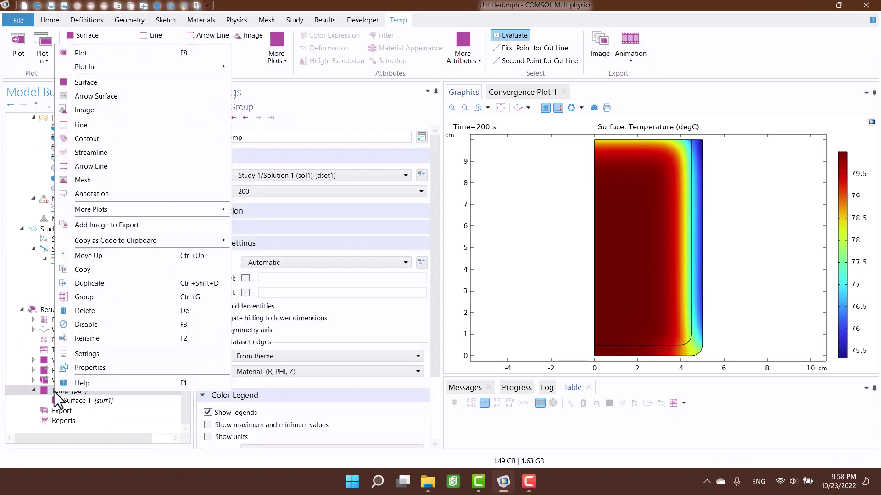
{"action": "left_click", "coordinate": [87, 153]}
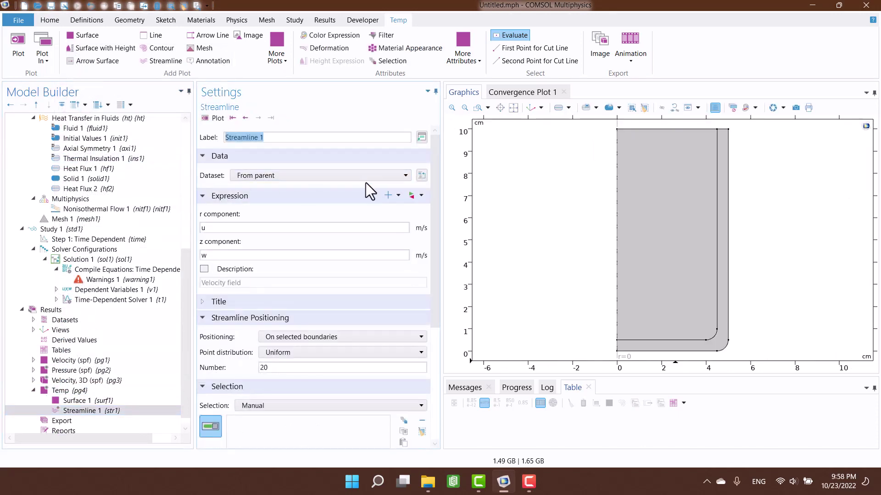
{"action": "left_click", "coordinate": [409, 173]}
{"action": "left_click", "coordinate": [409, 173]}
{"action": "left_click", "coordinate": [415, 196]}
{"action": "left_click", "coordinate": [436, 255]}
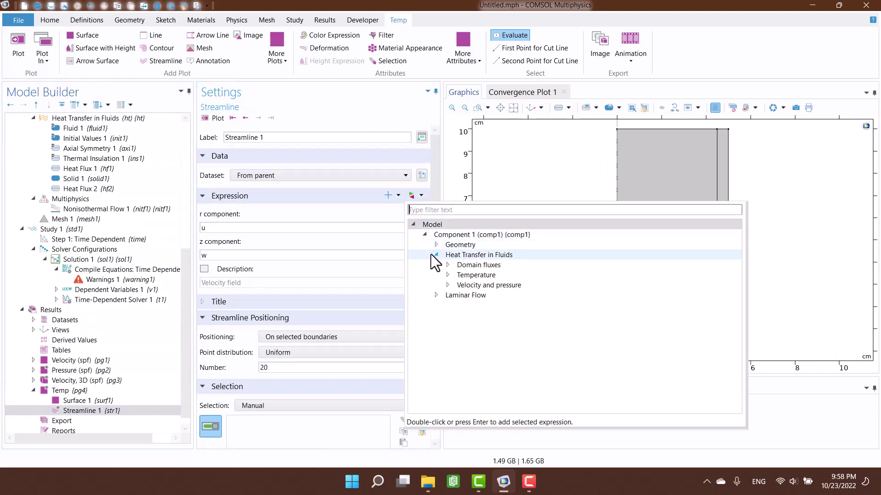
{"action": "left_click", "coordinate": [447, 274]}
{"action": "double_click", "coordinate": [475, 285]}
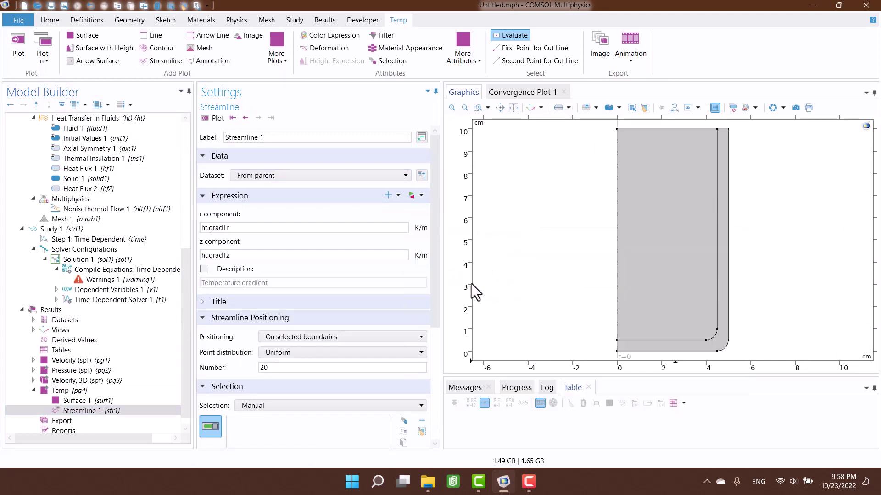
{"action": "left_click", "coordinate": [211, 120]}
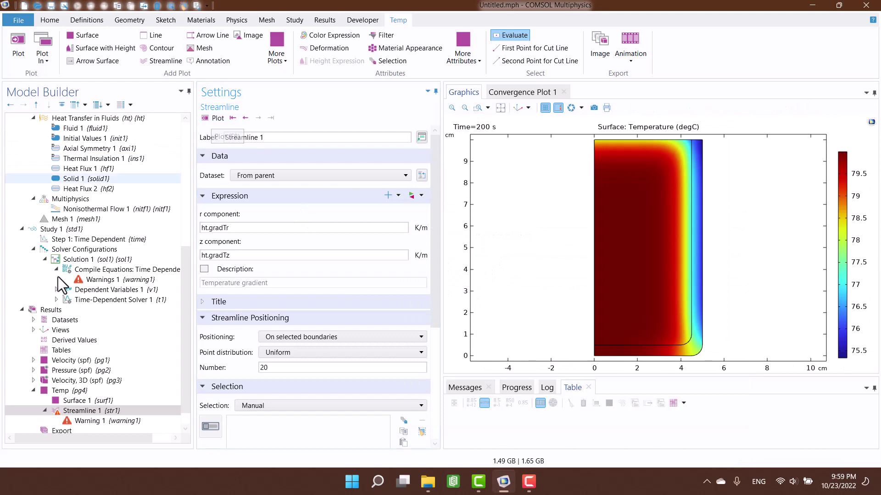
- Set streamline positioning to Starting-point controlled, keeping line type and colour defaults
{"action": "left_click", "coordinate": [276, 339]}
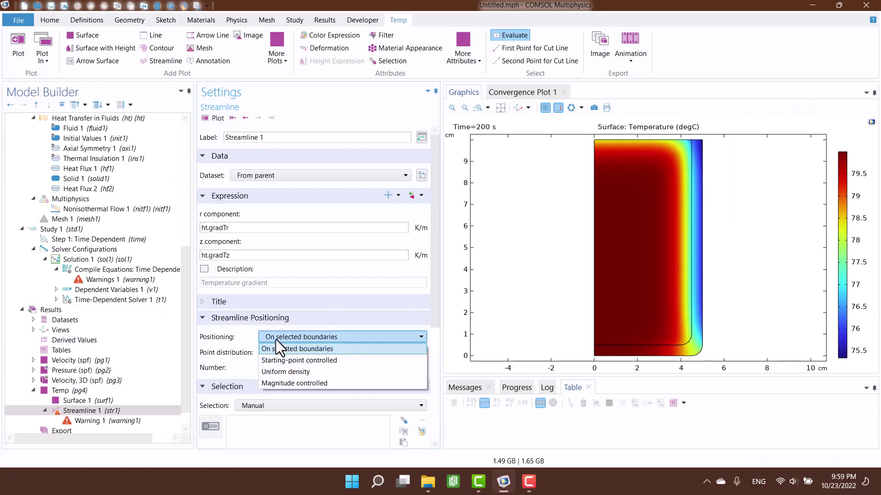
{"action": "left_click", "coordinate": [276, 349]}
{"action": "left_click", "coordinate": [205, 117]}
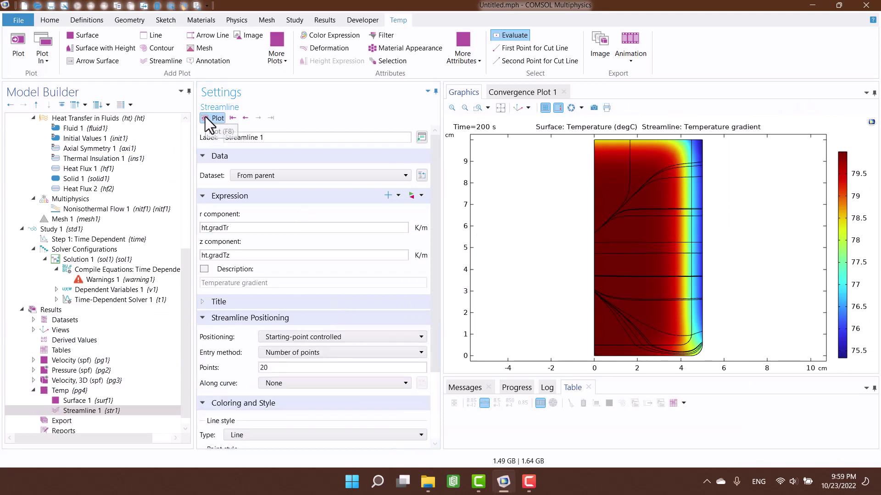
{"action": "left_click", "coordinate": [284, 387]}
{"action": "left_click", "coordinate": [284, 384]}
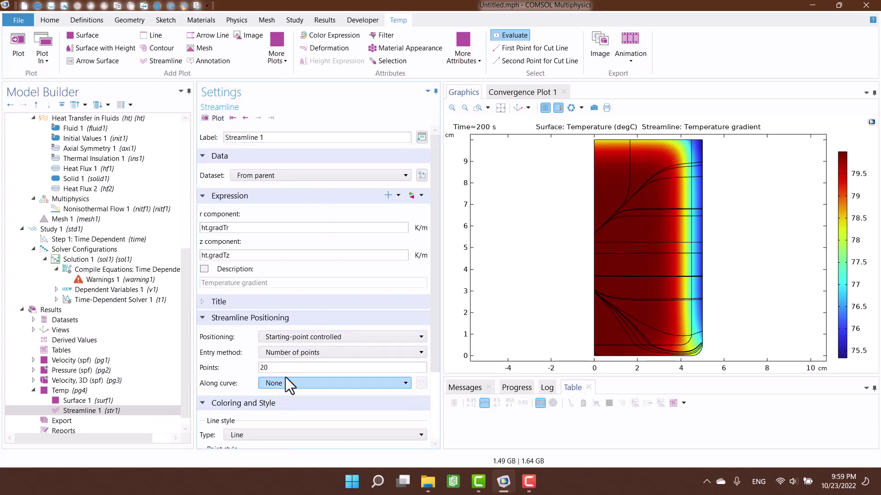
{"action": "left_click", "coordinate": [274, 431]}
{"action": "left_click", "coordinate": [264, 433]}
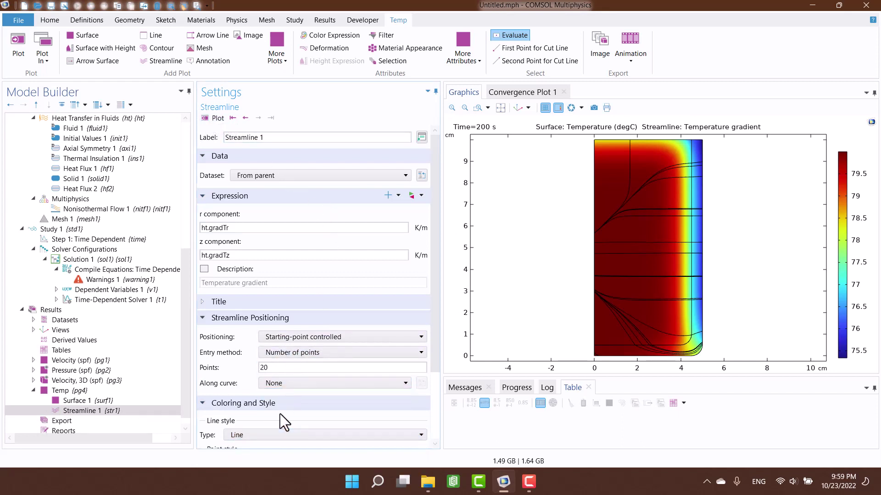
{"action": "scroll", "coordinate": [279, 413], "scroll_direction": "down", "scroll_amount": 3}
{"action": "left_click", "coordinate": [260, 385]}
{"action": "left_click", "coordinate": [257, 383]}
- Set the streamline point style to Arrow and raise the starting points from 20 to 40
{"action": "left_click", "coordinate": [248, 374]}
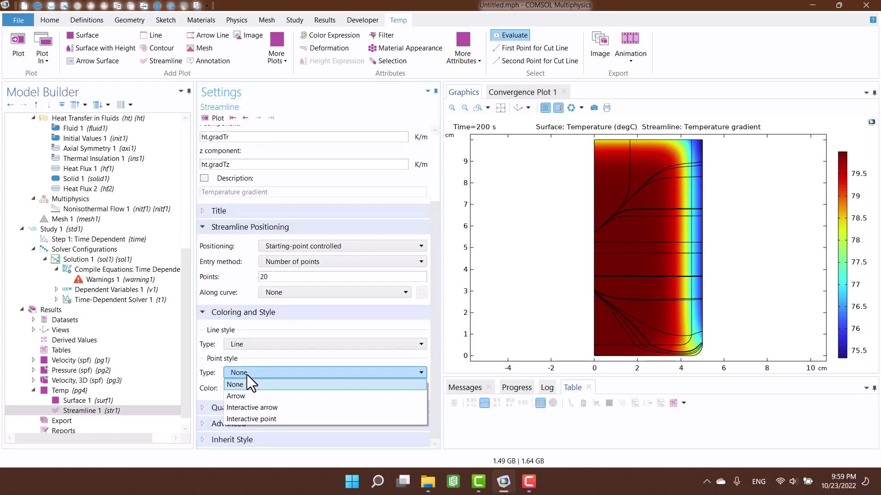
{"action": "left_click", "coordinate": [246, 396]}
{"action": "left_click", "coordinate": [288, 278]}
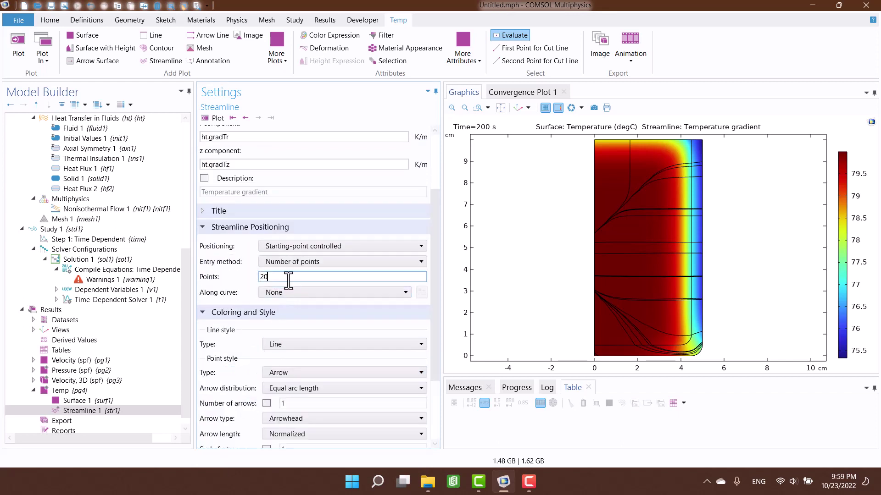
{"action": "double_click", "coordinate": [288, 281]}
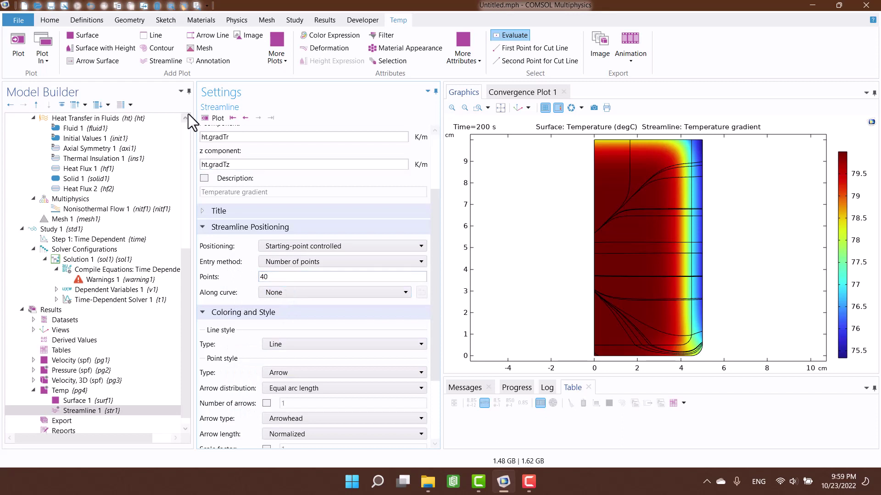